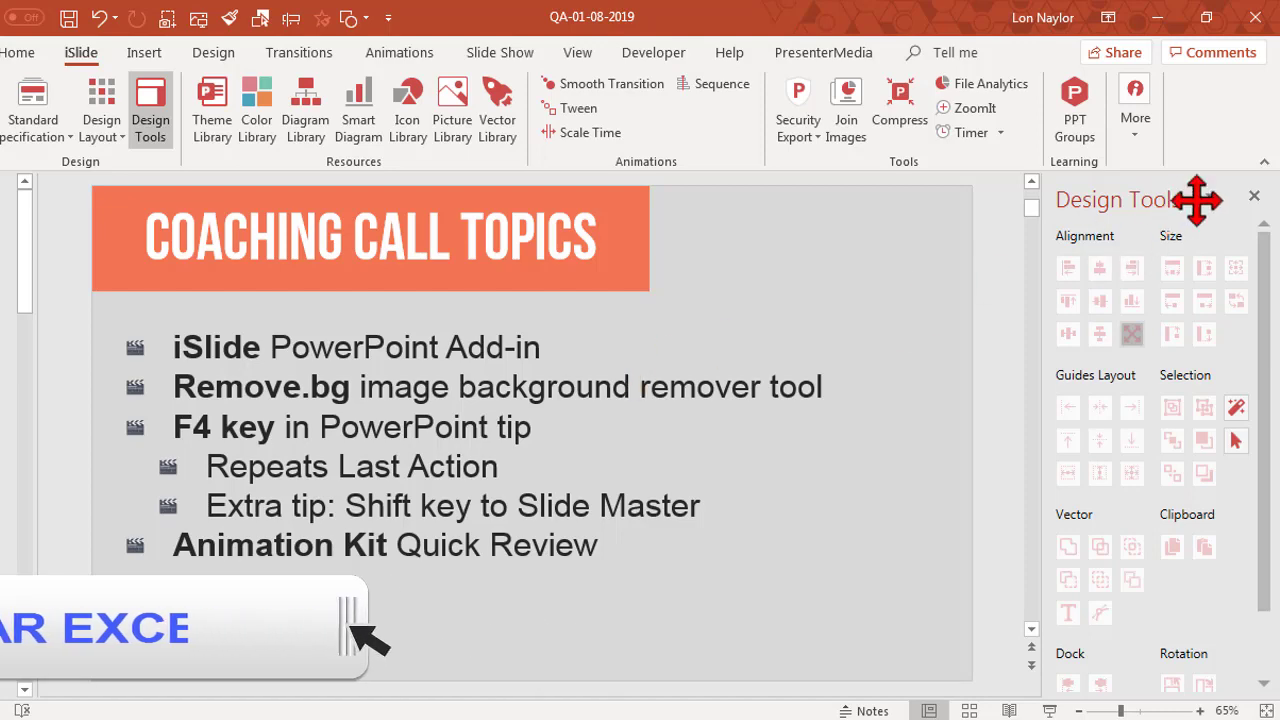
# Step: Close the iSlide Design Tools pane so the Coaching Call Topics slide fills the editing area
pyautogui.click(1253, 196)
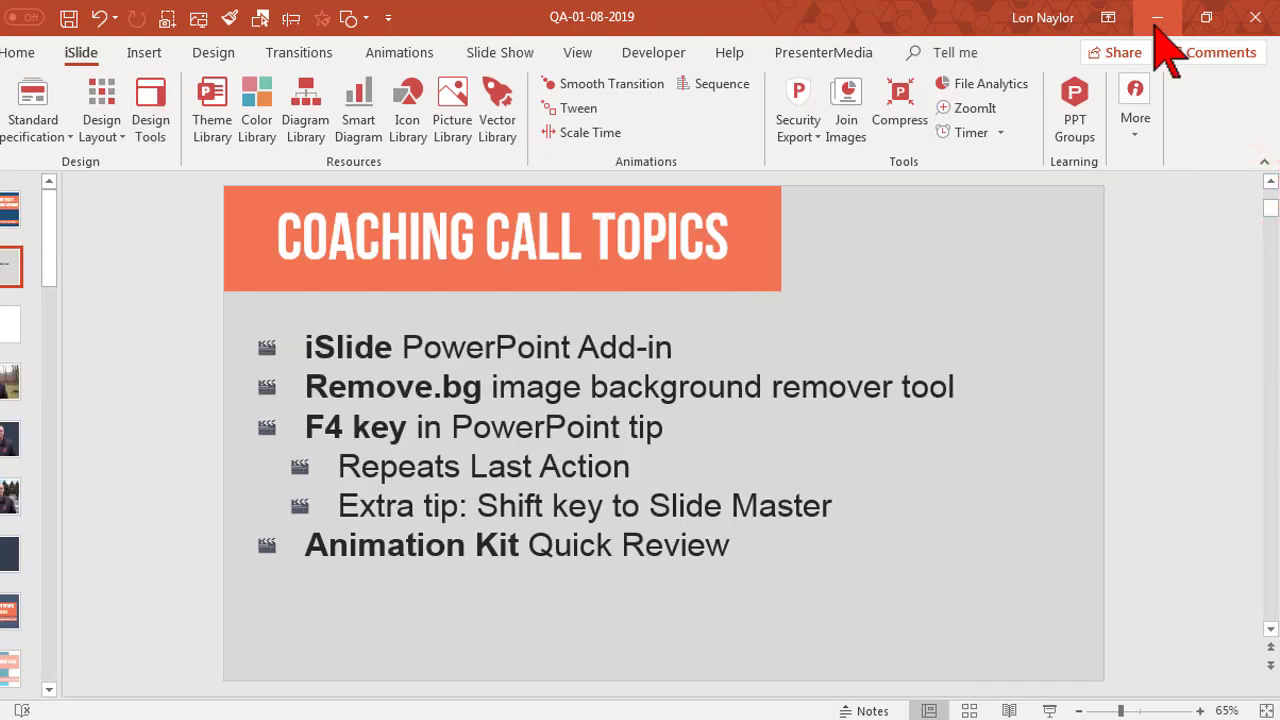
# Step: Minimize PowerPoint to reveal the remove.bg homepage in the browser
pyautogui.click(1157, 22)
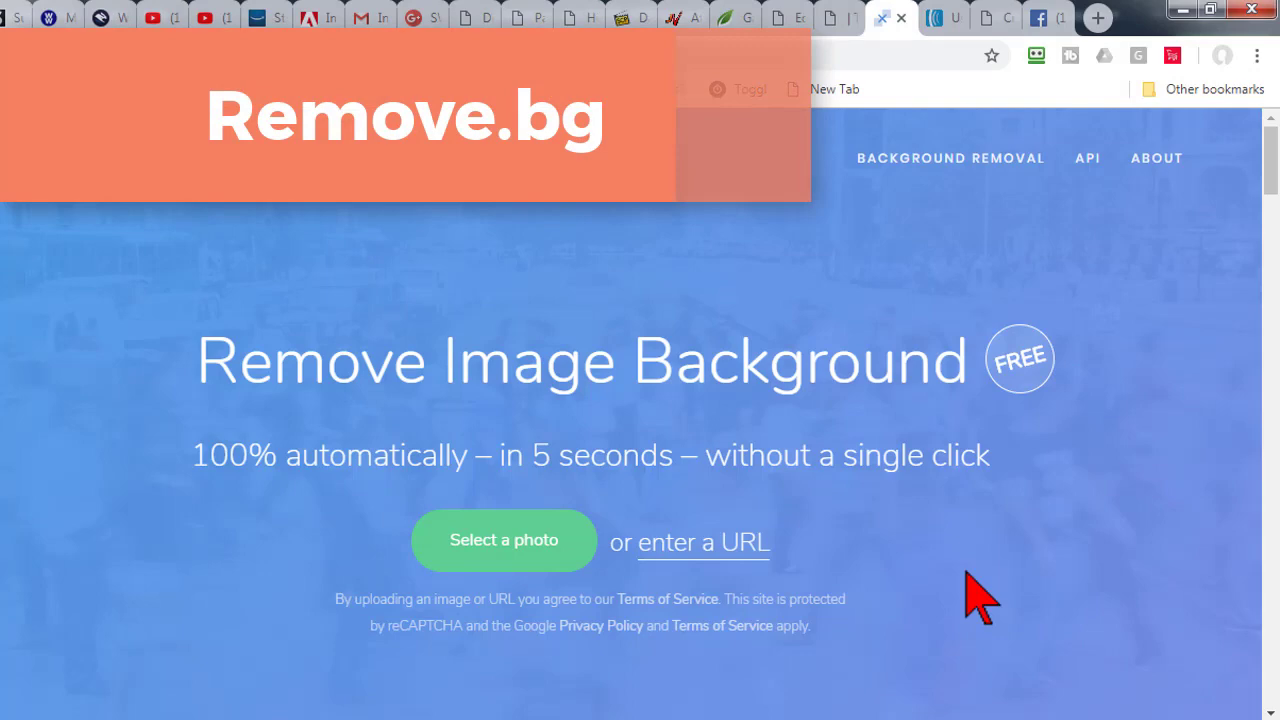
# Step: Upload the first photo from the 1080p folder, the man outdoors, to remove.bg
pyautogui.click(550, 543)
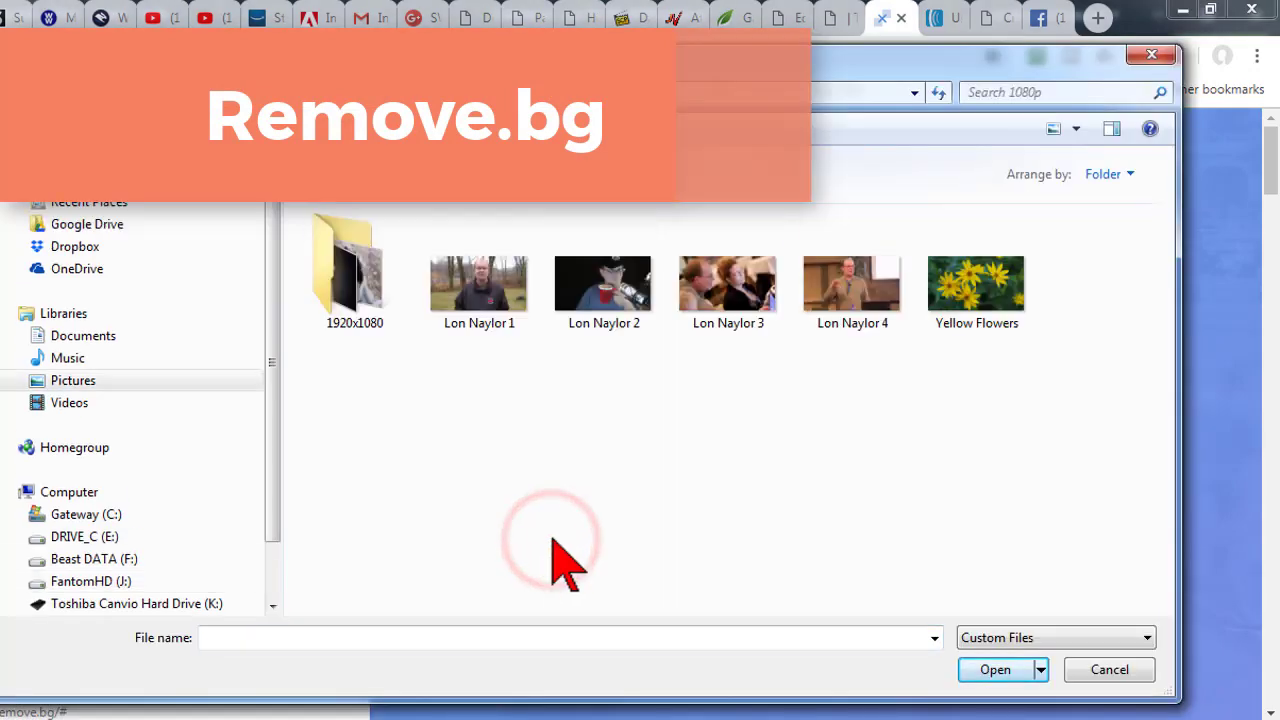
pyautogui.click(484, 302)
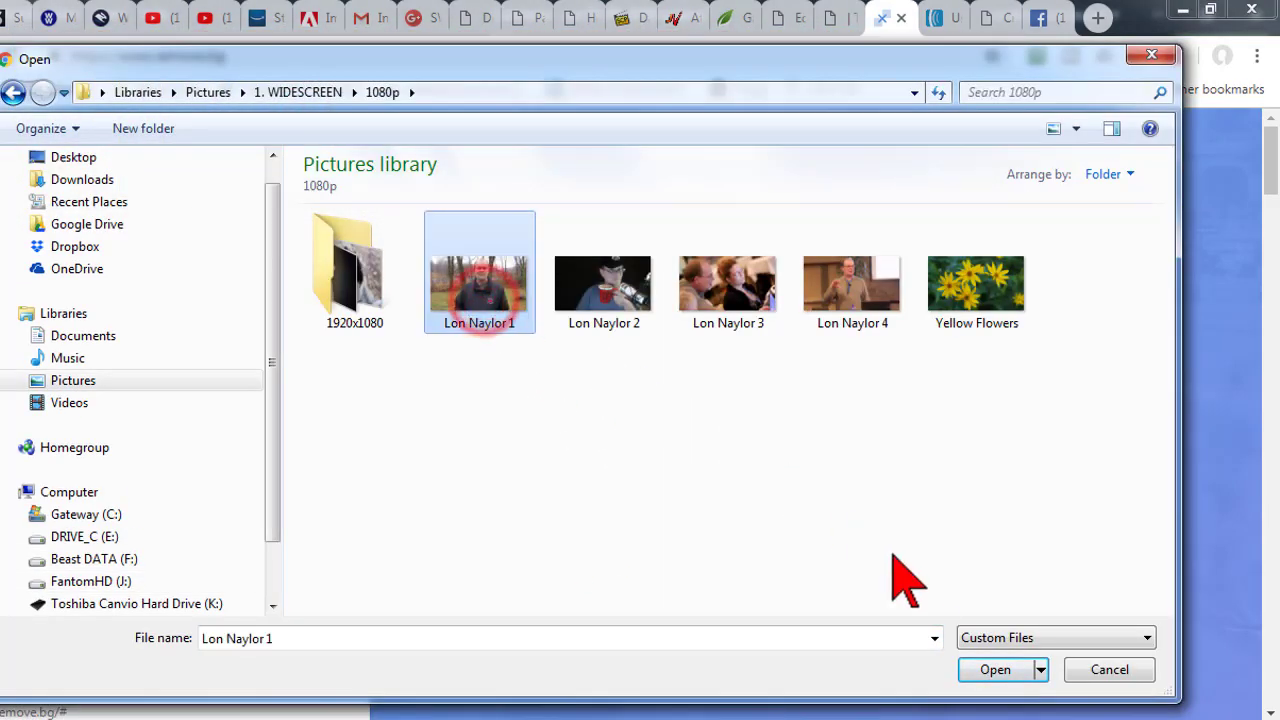
pyautogui.click(992, 670)
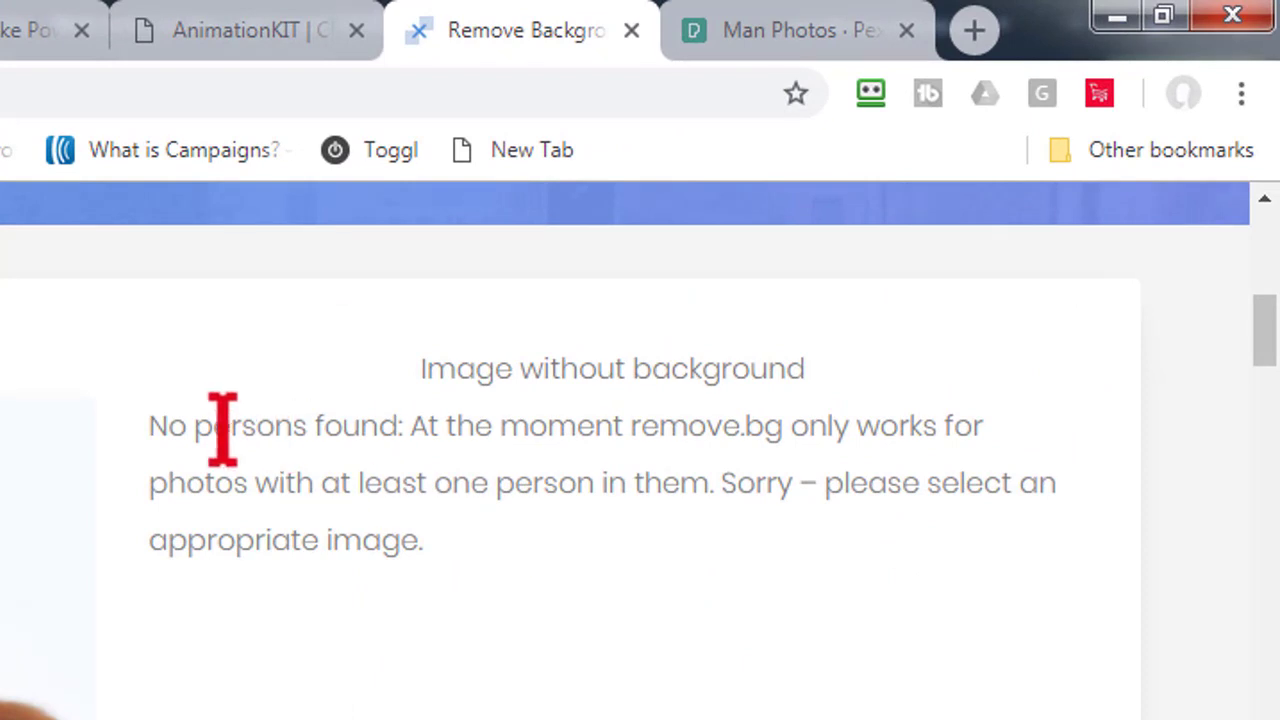
pyautogui.doubleClick(222, 428)
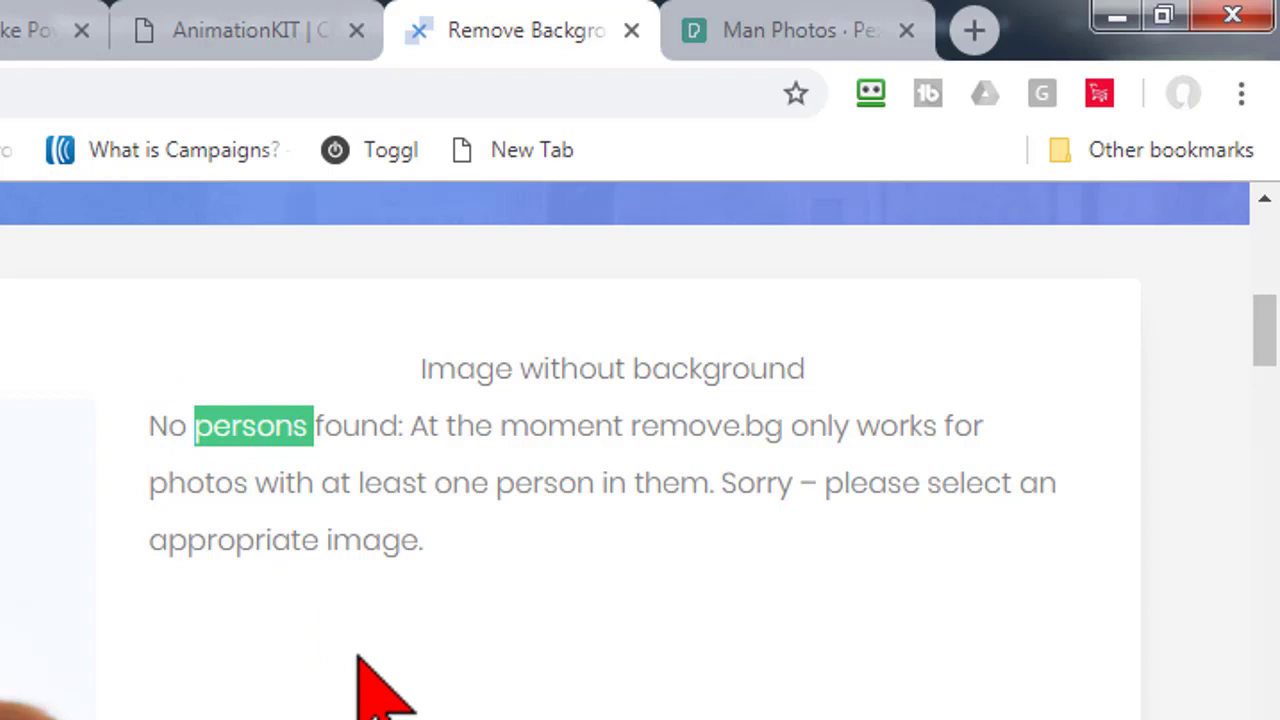
pyautogui.click(397, 424)
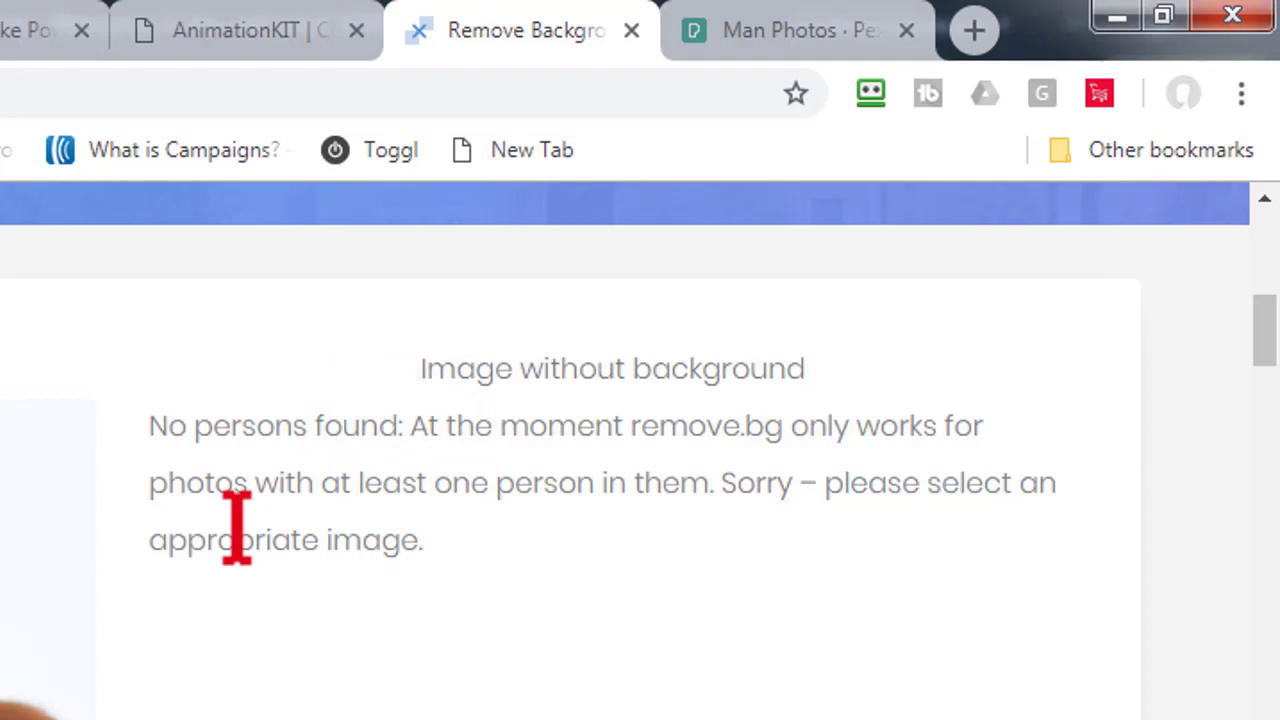
pyautogui.scroll(-5, 541, 490)
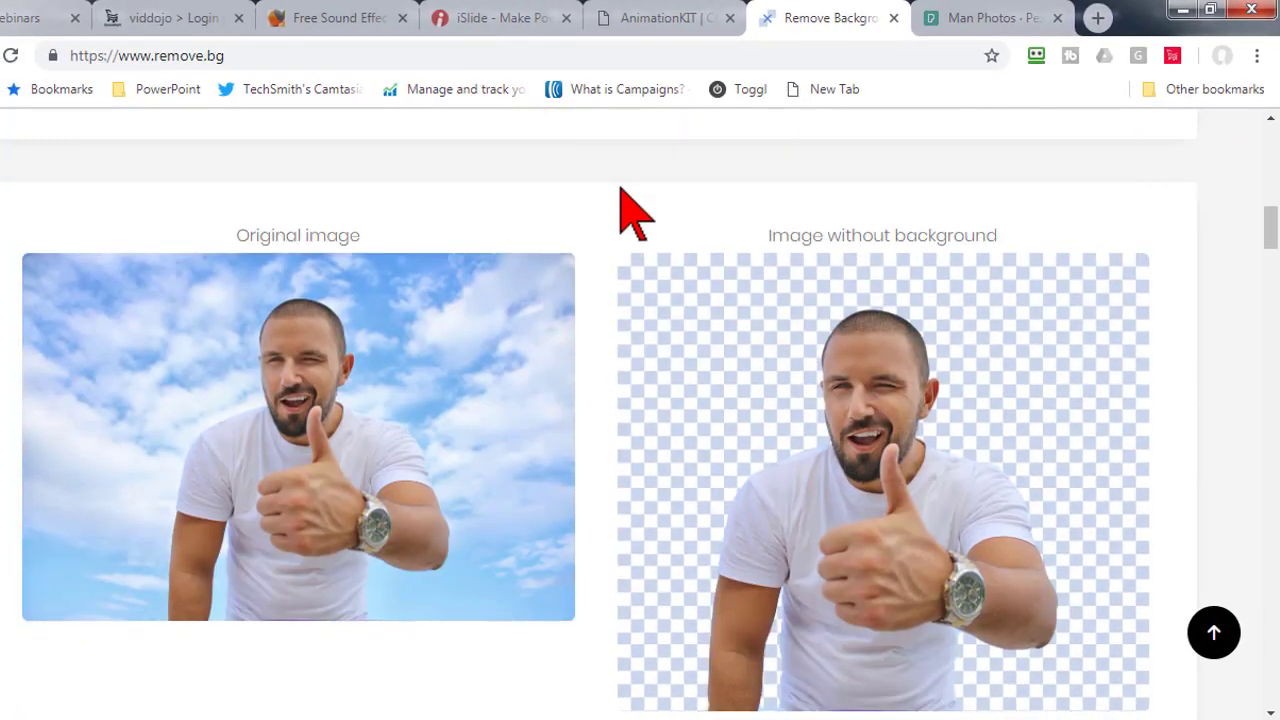
# Step: Switch to the Pexels 'Man Photos' results and scroll through the free portraits
pyautogui.click(938, 28)
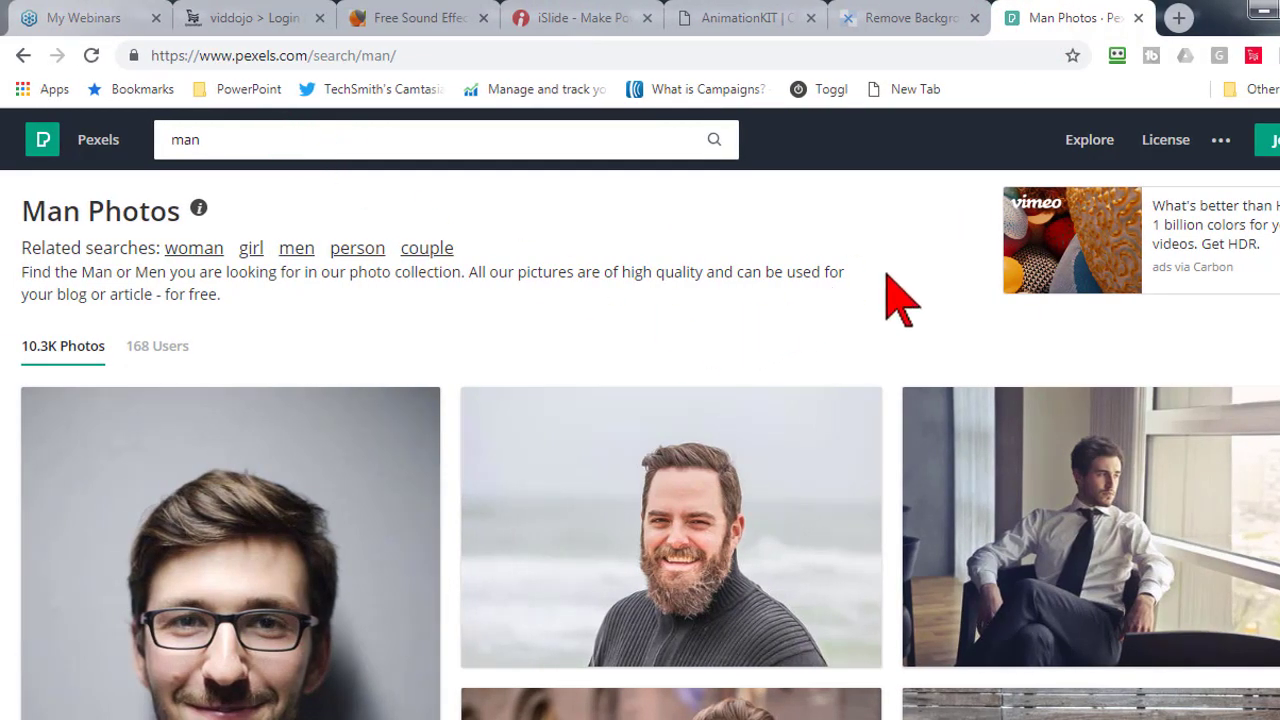
pyautogui.scroll(-3, 900, 298)
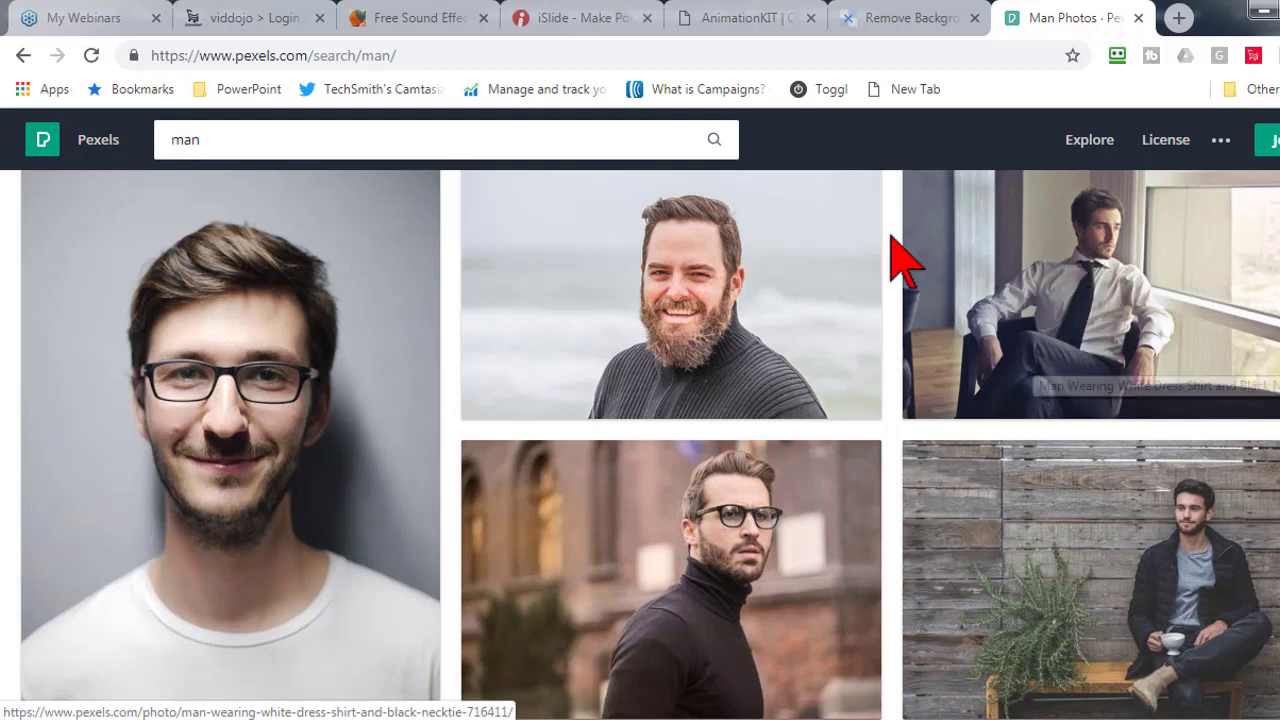
pyautogui.scroll(-2, 900, 268)
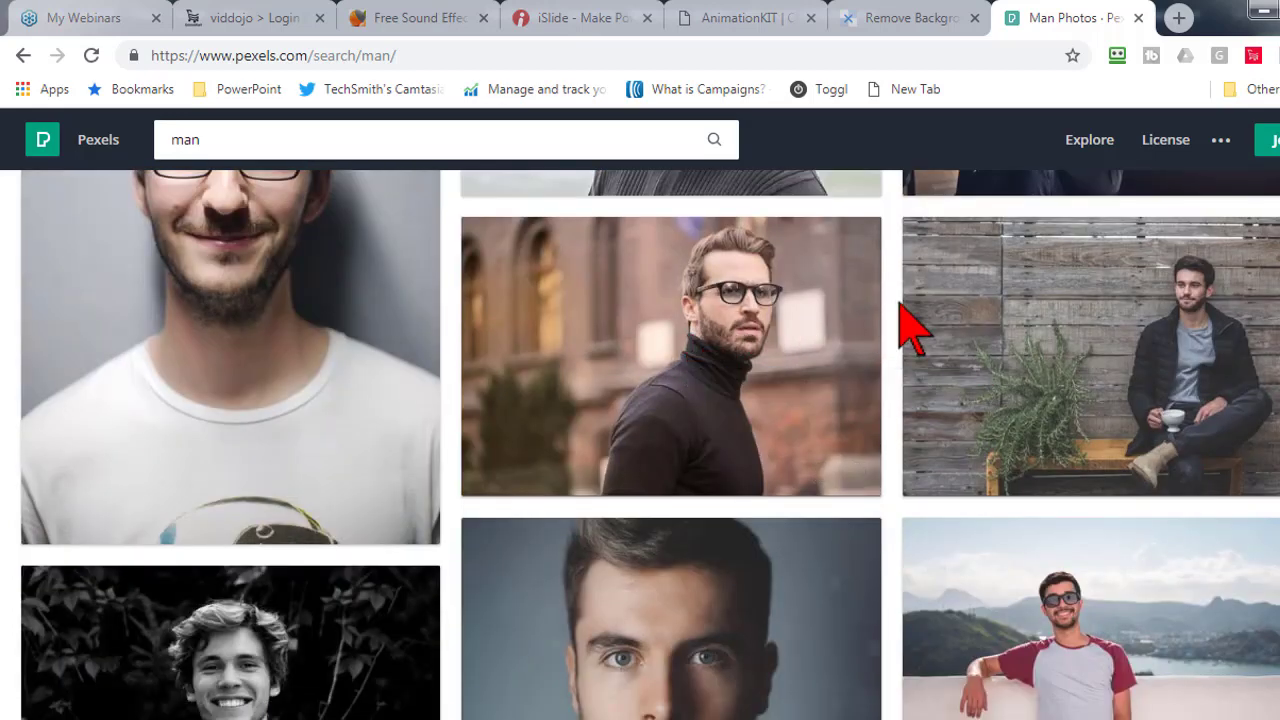
# Step: Return to the remove.bg result showing the outdoor man beside his background-free cutout
pyautogui.click(912, 22)
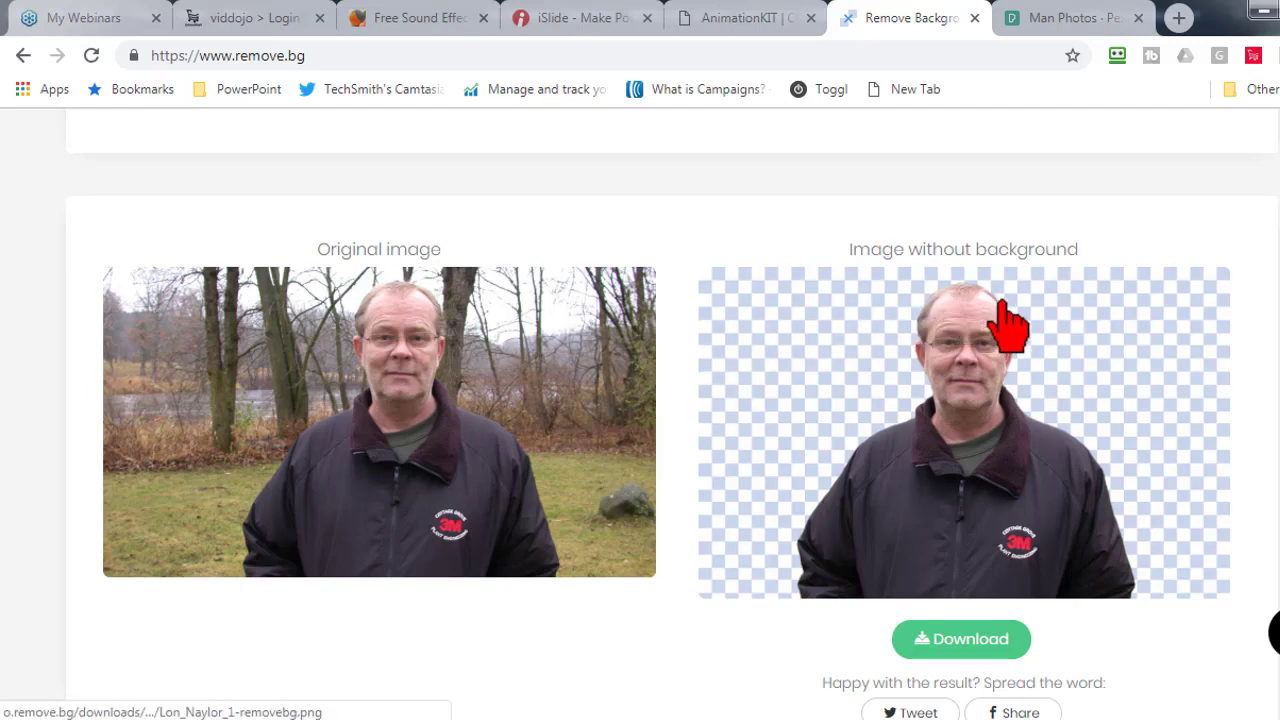
# Step: Scroll down to remove.bg's hair-cutout examples and cycle the carousel to another sample
pyautogui.scroll(-4, 672, 322)
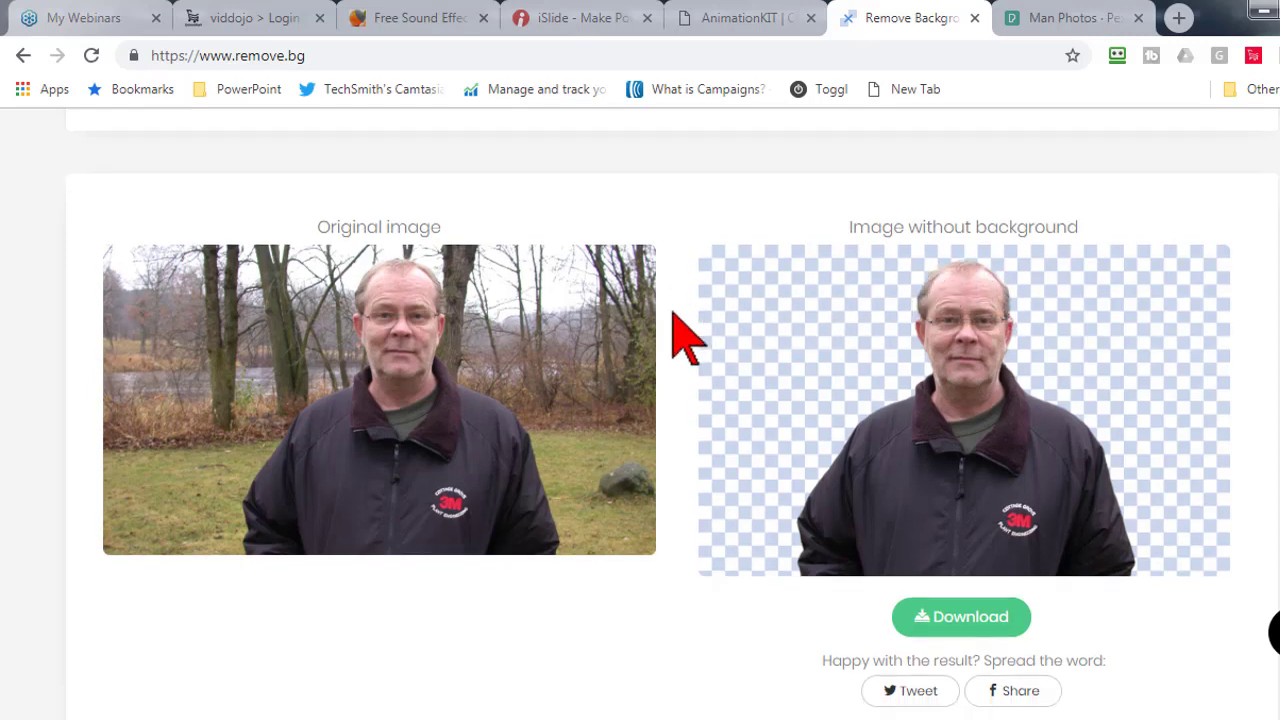
pyautogui.scroll(-2, 760, 347)
pyautogui.scroll(-1, 1171, 423)
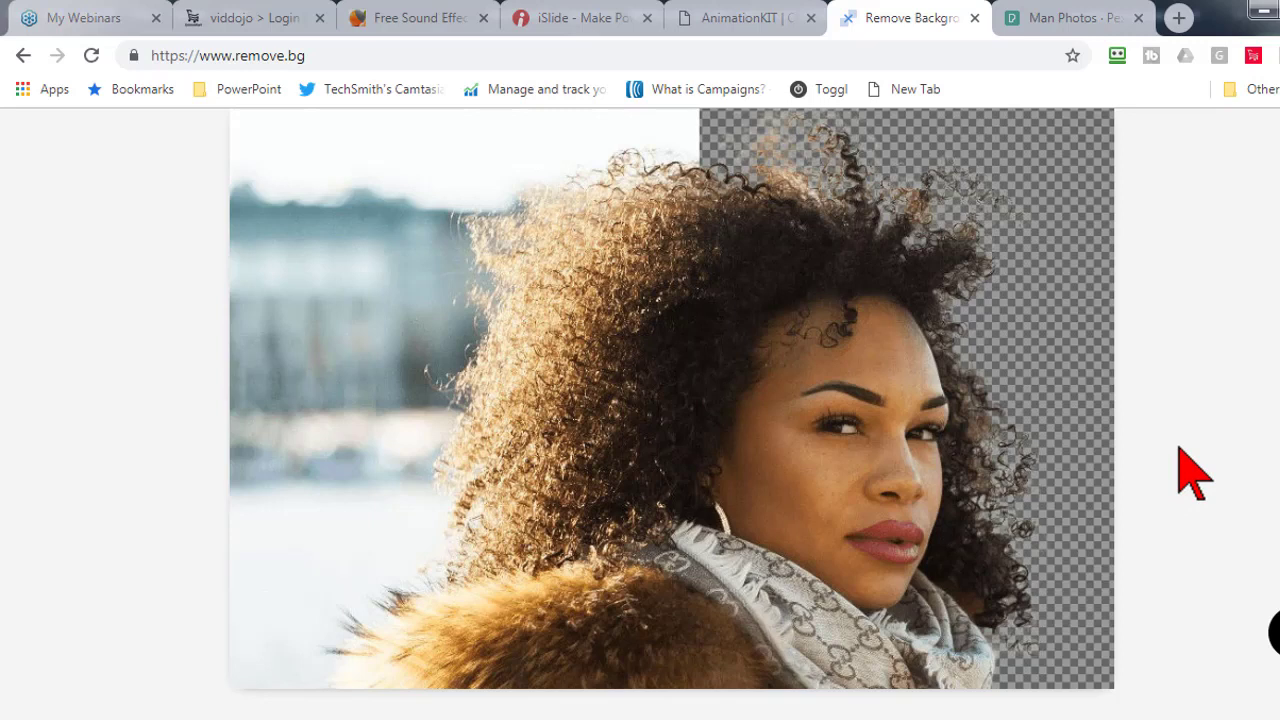
pyautogui.scroll(-1, 1190, 475)
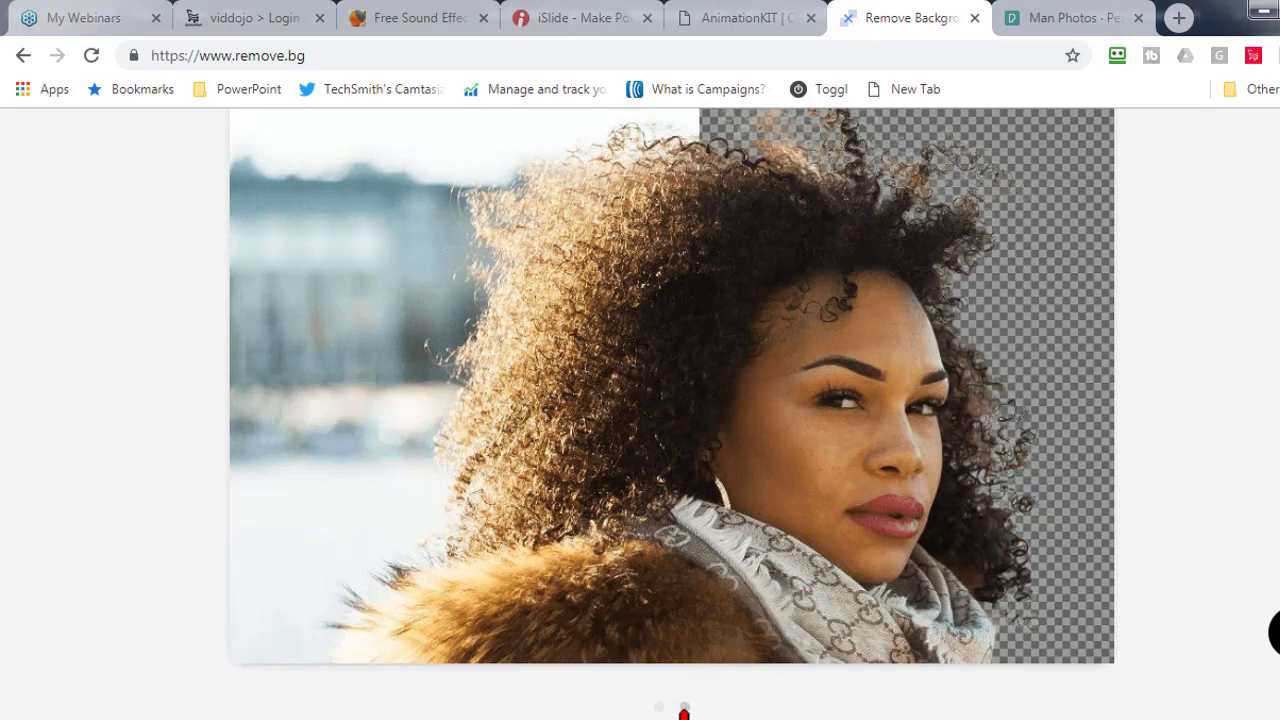
pyautogui.click(658, 708)
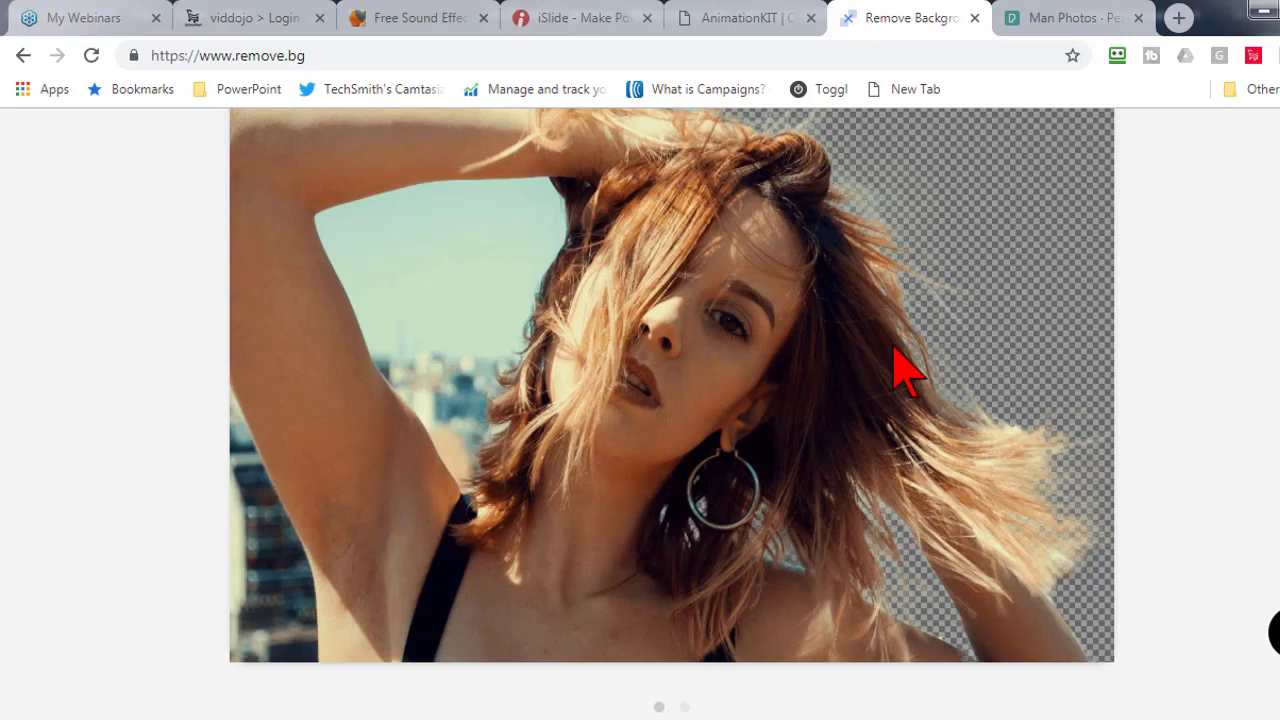
pyautogui.click(1213, 378)
# Step: Back in PowerPoint, start Remove Background on slide 4's photo of the man by the trees
pyautogui.click(435, 716)
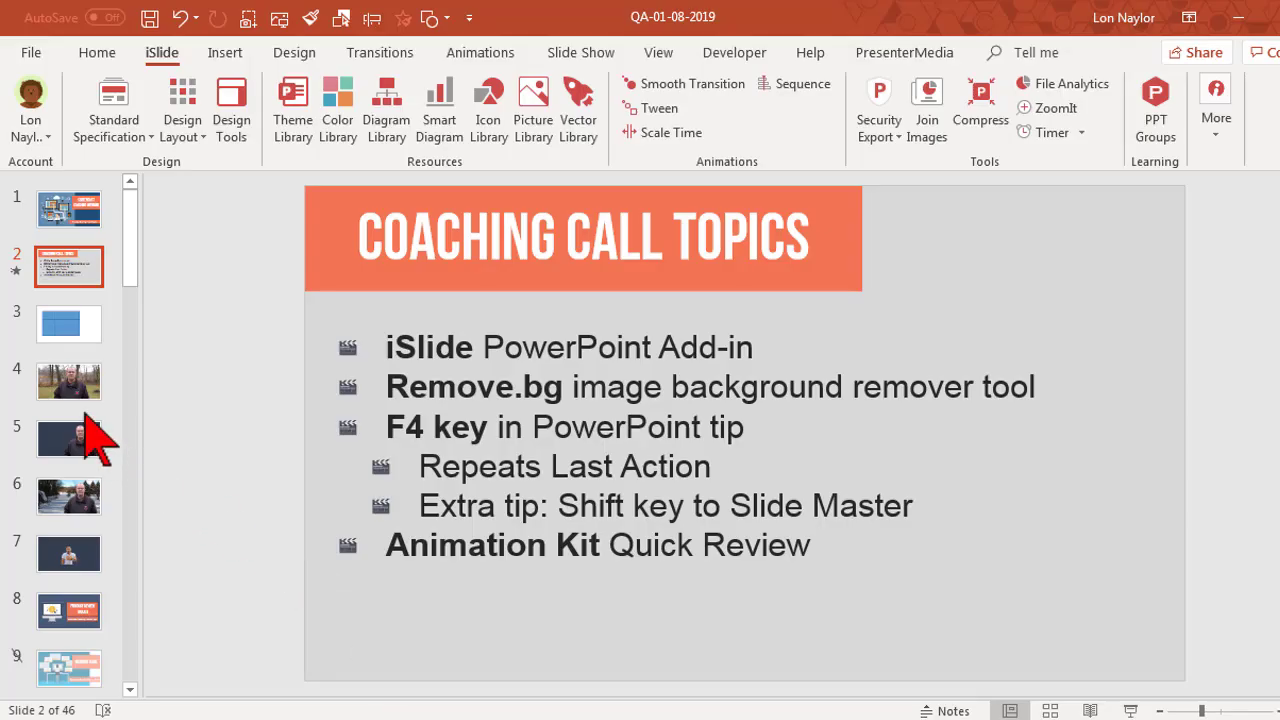
pyautogui.click(60, 385)
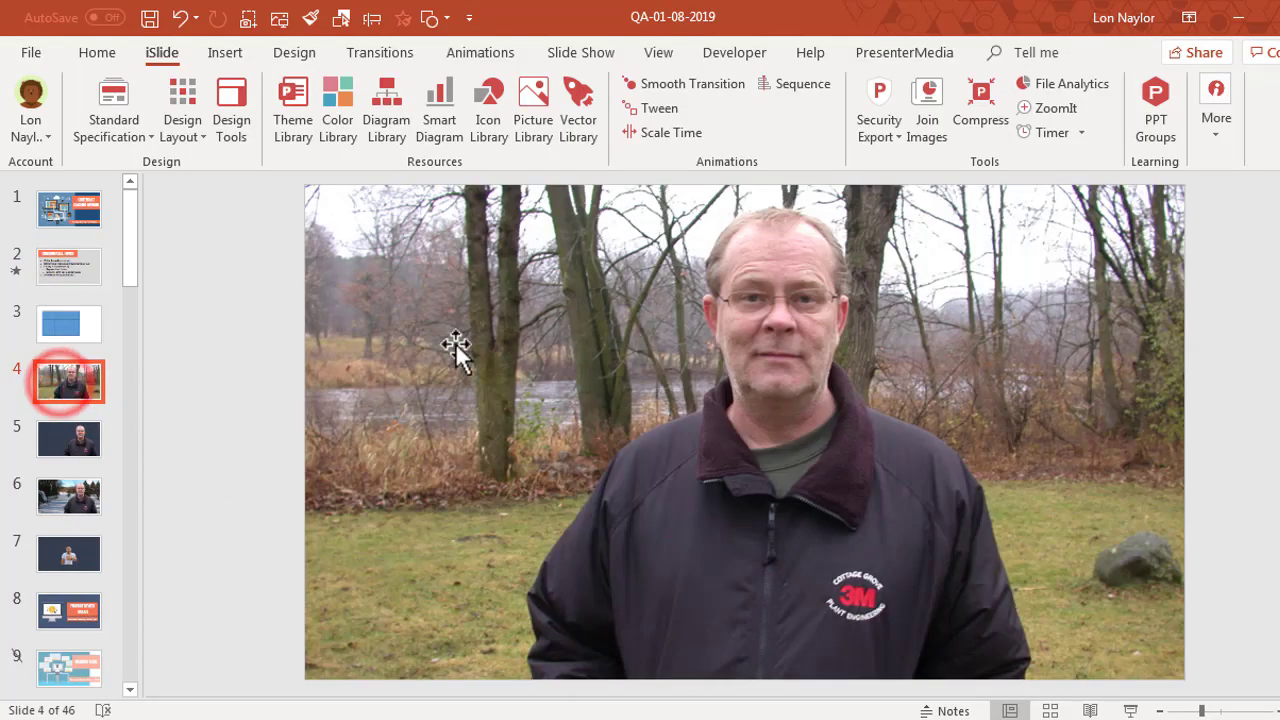
pyautogui.click(643, 307)
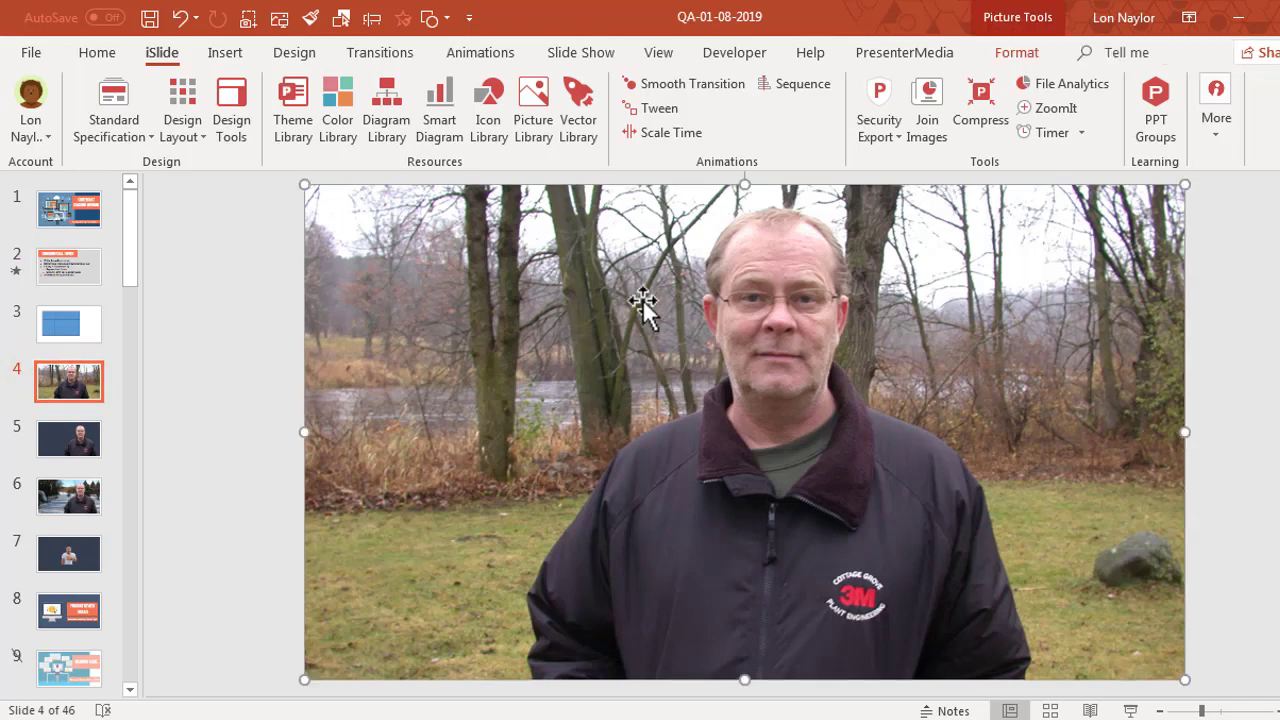
pyautogui.click(1012, 55)
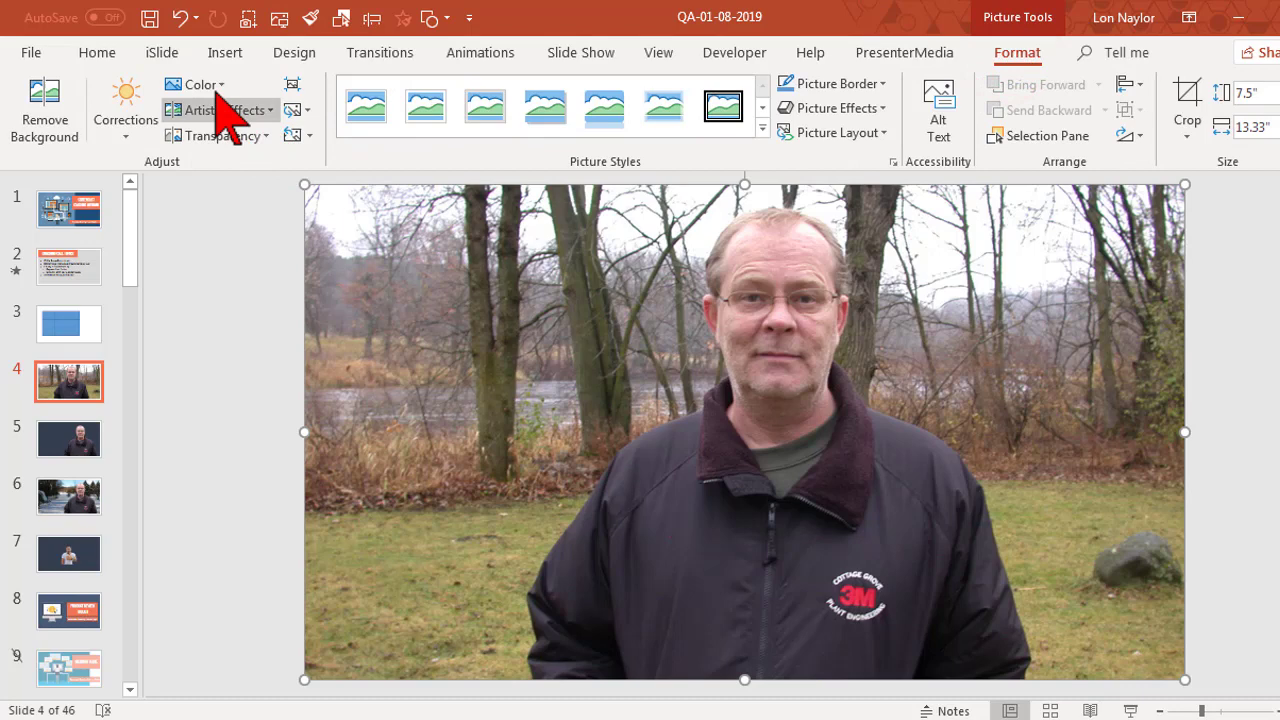
pyautogui.click(44, 108)
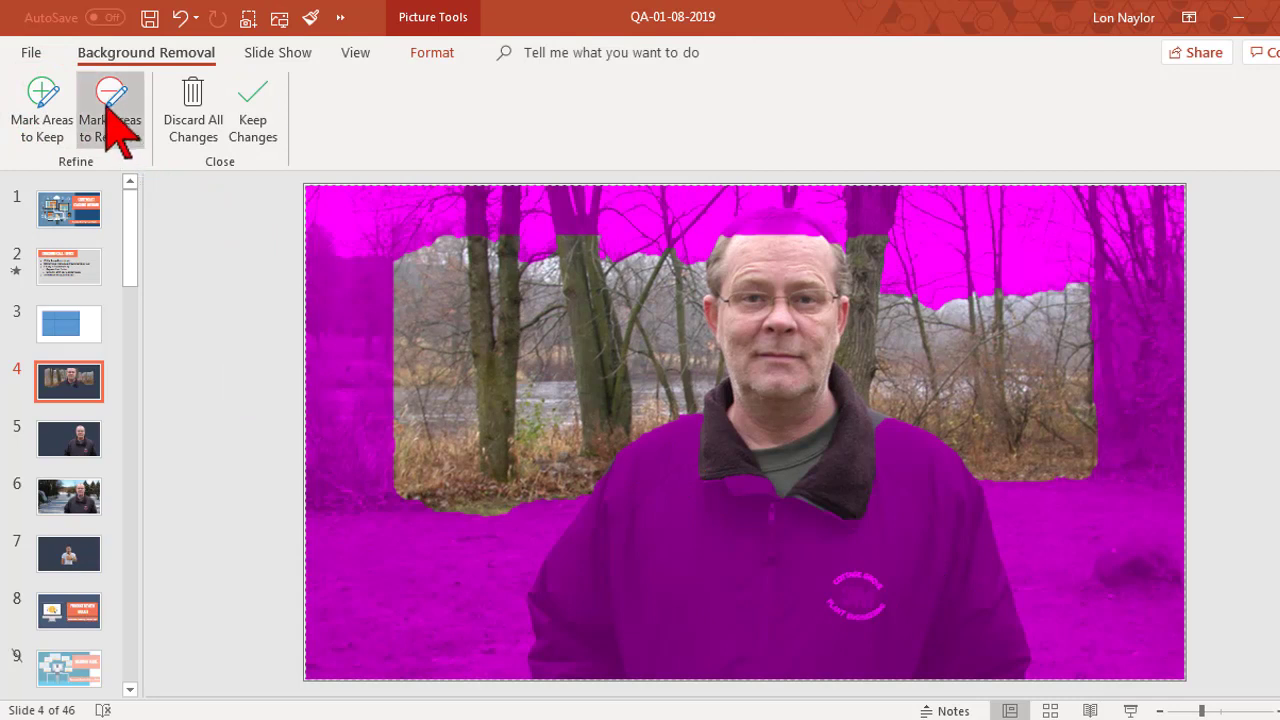
# Step: Mark the top of the head and the whole jacket as areas to keep
pyautogui.click(45, 101)
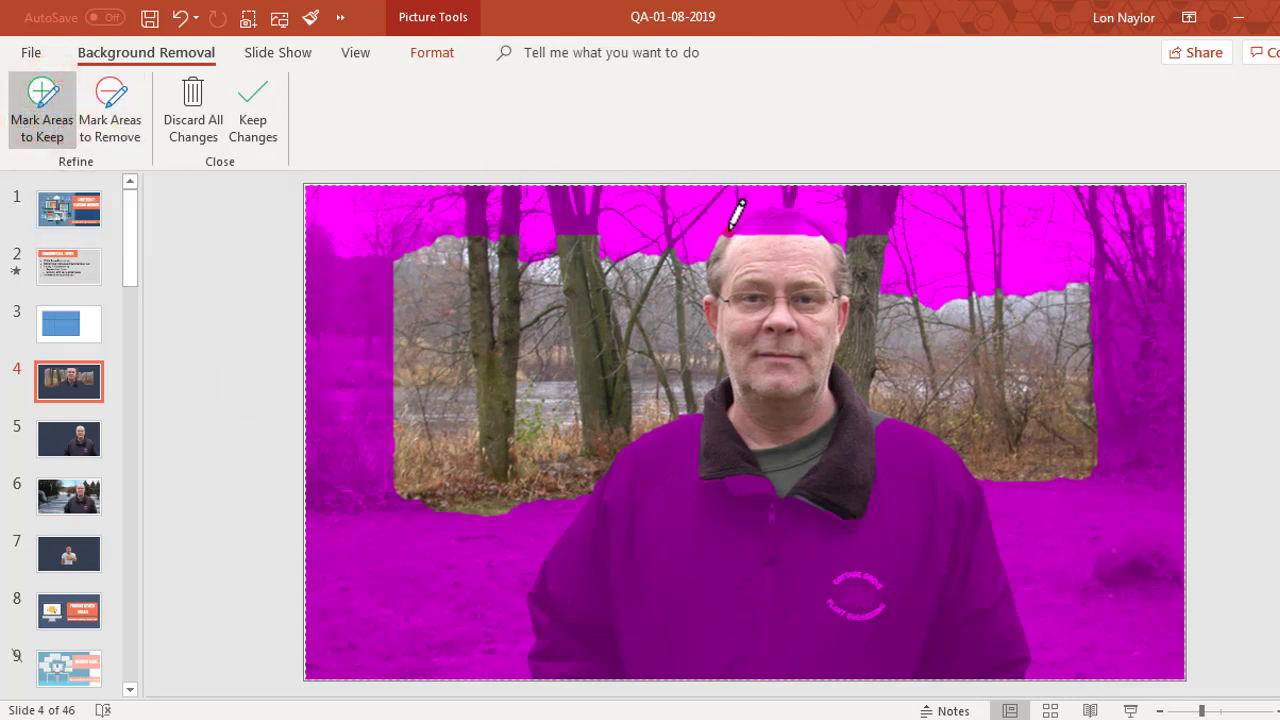
pyautogui.moveTo(730, 229)
pyautogui.mouseDown()
pyautogui.moveTo(771, 216)
pyautogui.moveTo(825, 228)
pyautogui.mouseUp()
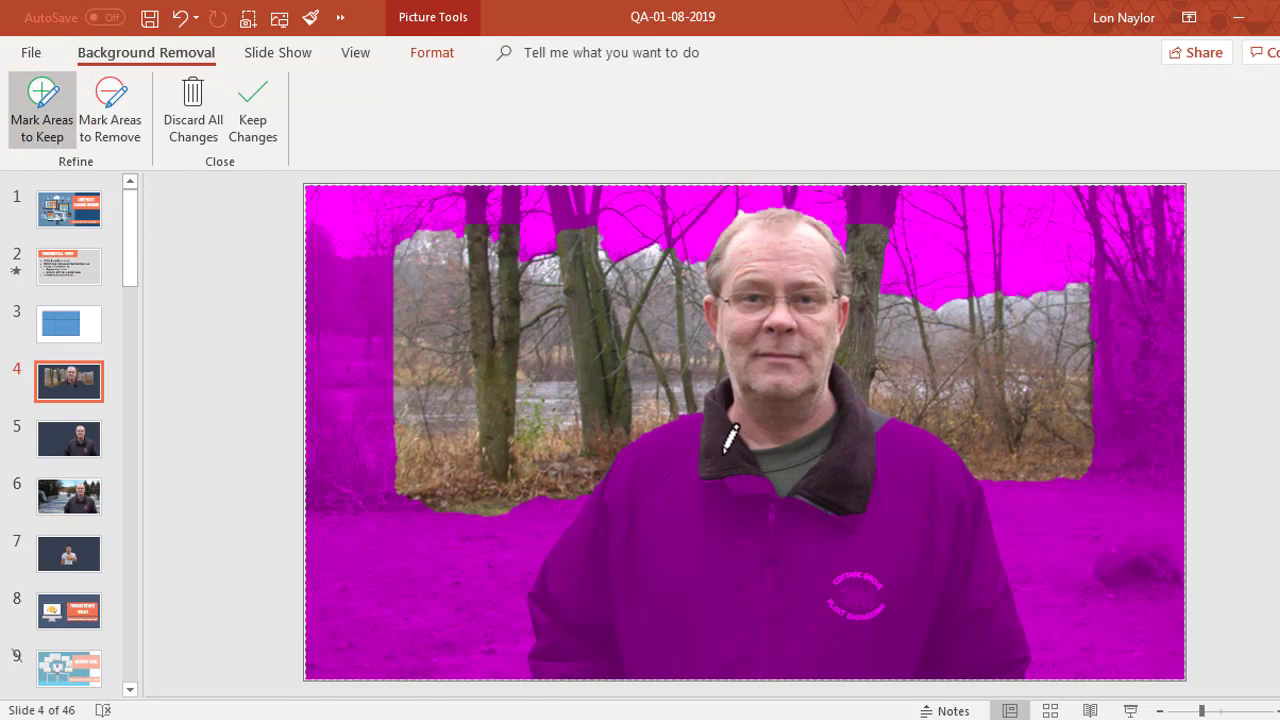
pyautogui.moveTo(690, 432)
pyautogui.mouseDown()
pyautogui.moveTo(593, 581)
pyautogui.moveTo(575, 635)
pyautogui.moveTo(602, 650)
pyautogui.mouseUp()
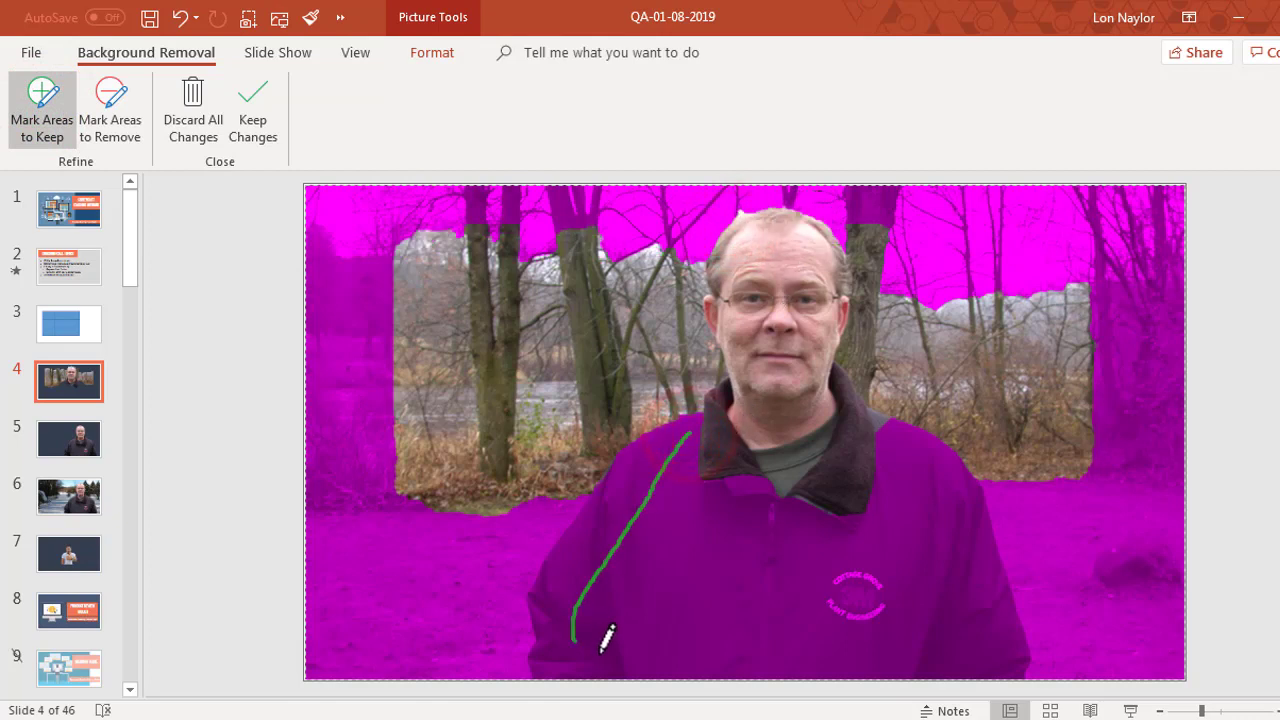
pyautogui.moveTo(806, 648); pyautogui.dragTo(952, 646)
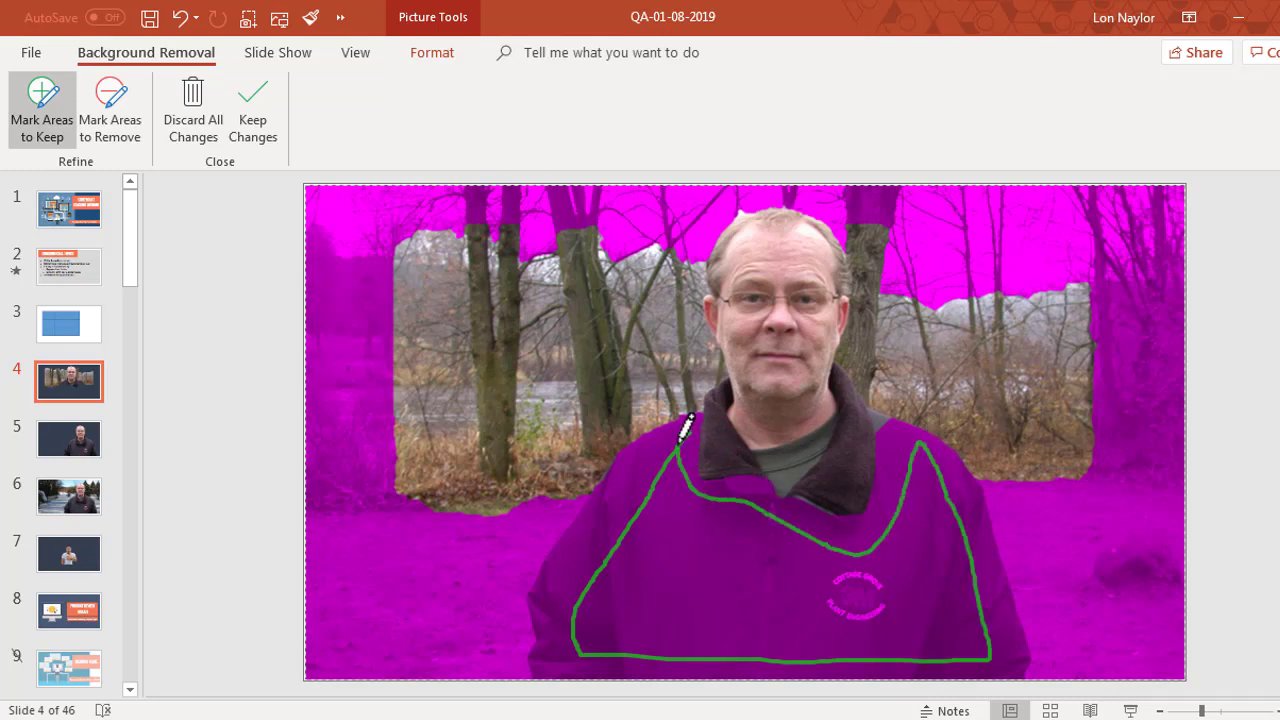
pyautogui.moveTo(681, 440); pyautogui.dragTo(681, 440)
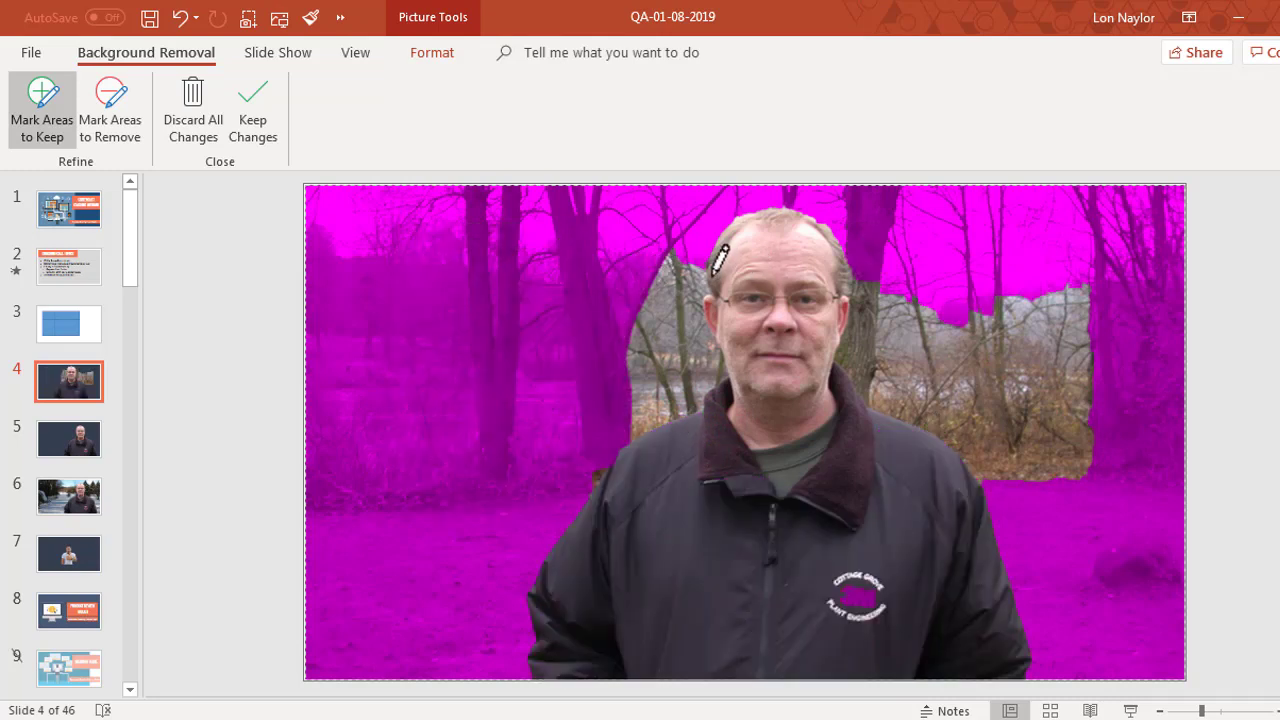
# Step: Refine the removal marks around the head, hair and shoulder, then discard all changes
pyautogui.click(118, 110)
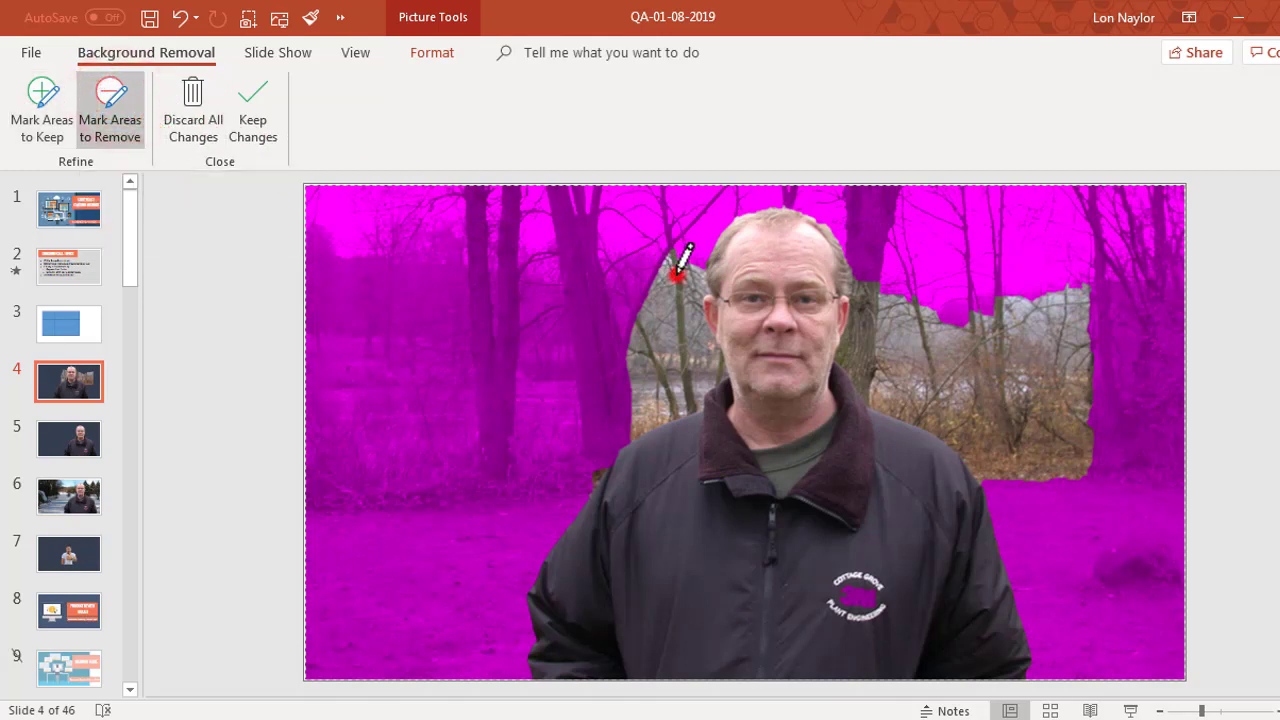
pyautogui.moveTo(677, 270)
pyautogui.mouseDown()
pyautogui.moveTo(665, 320)
pyautogui.moveTo(874, 298)
pyautogui.moveTo(930, 400)
pyautogui.moveTo(1047, 456)
pyautogui.mouseUp()
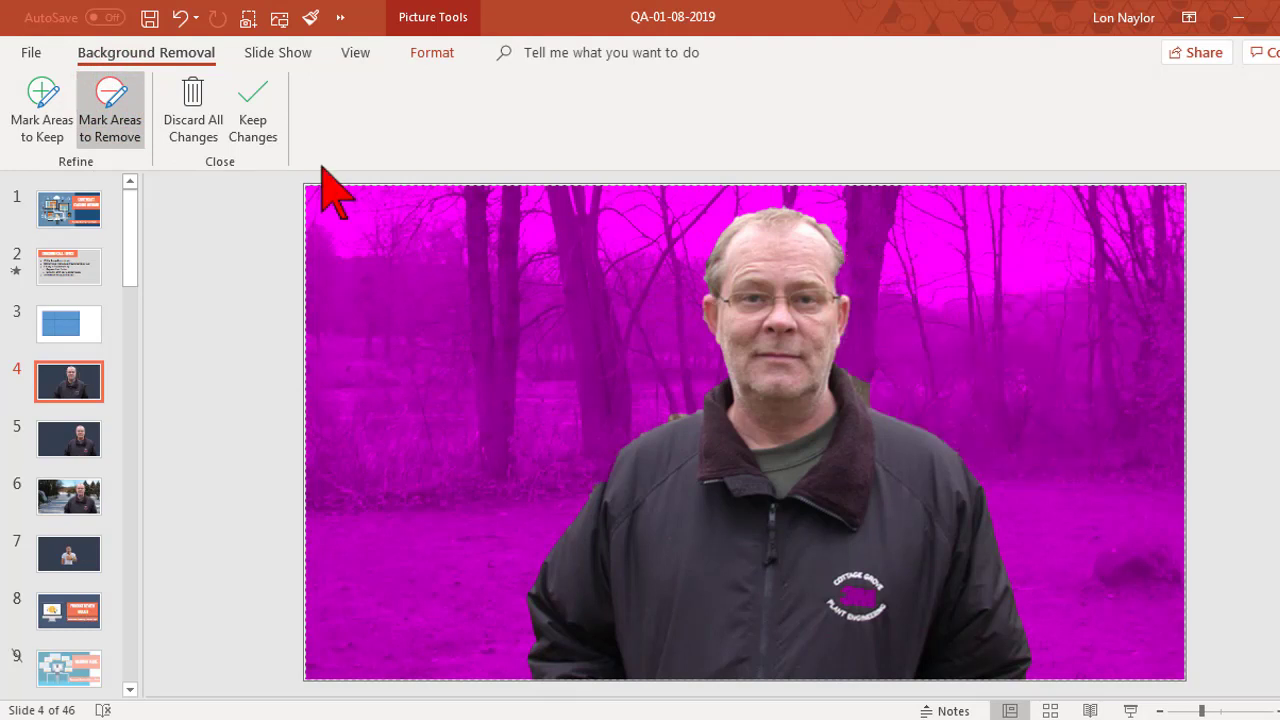
pyautogui.click(42, 105)
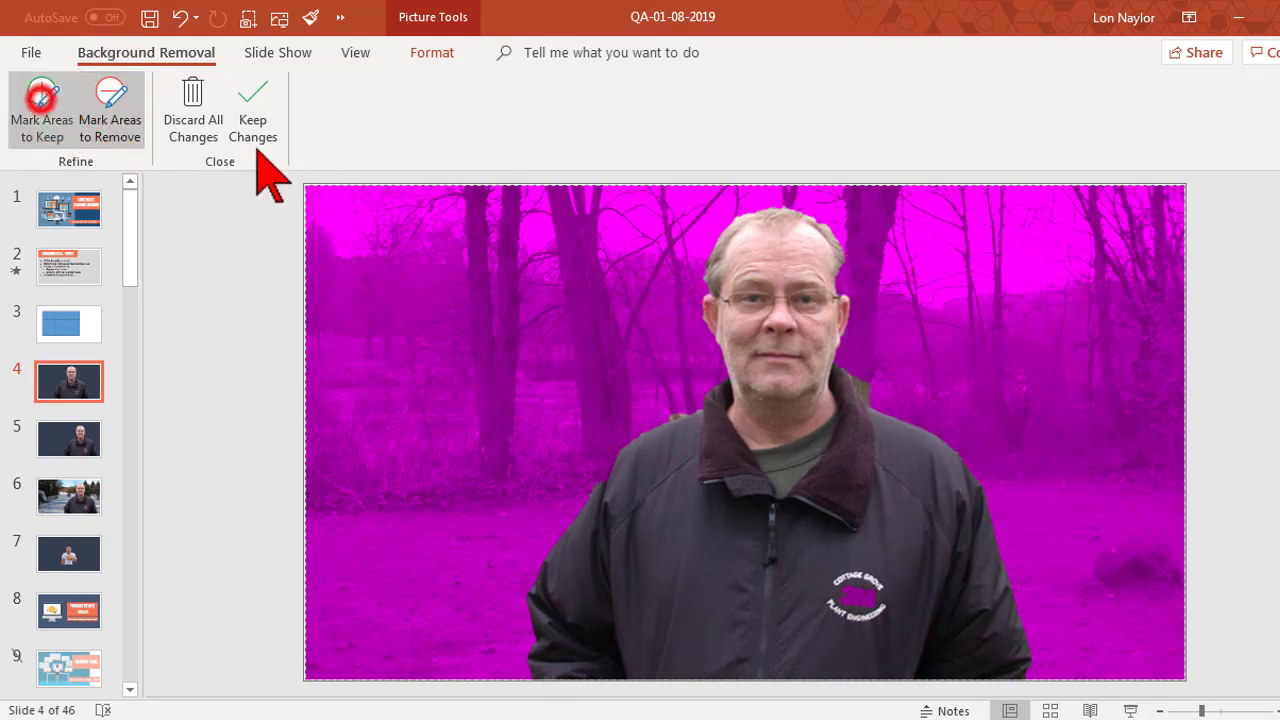
pyautogui.click(842, 263)
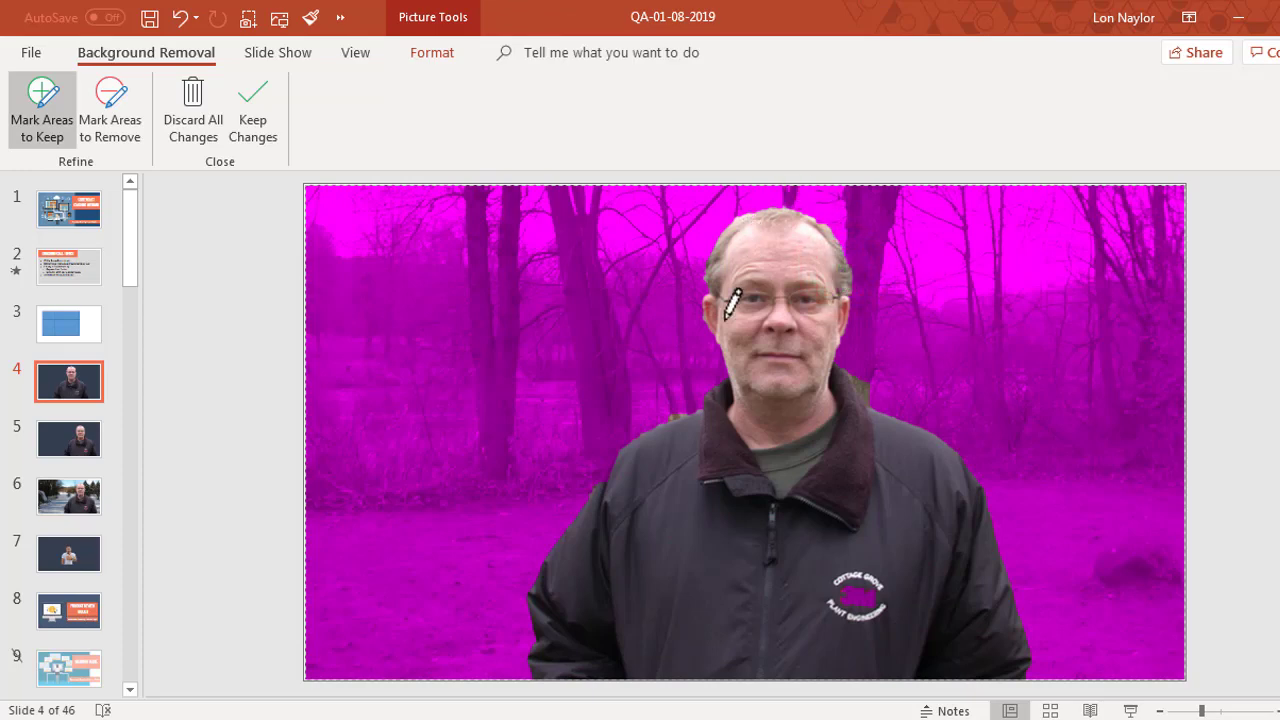
pyautogui.scroll(3, 733, 300)
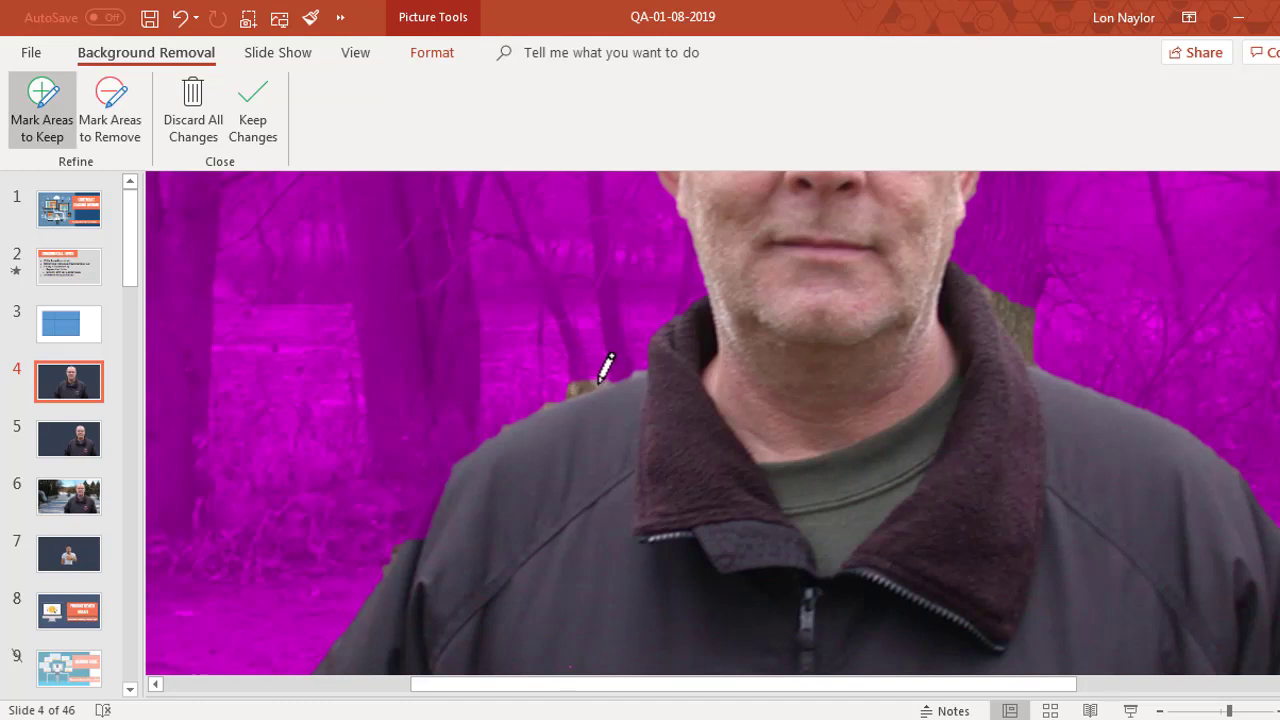
pyautogui.click(112, 108)
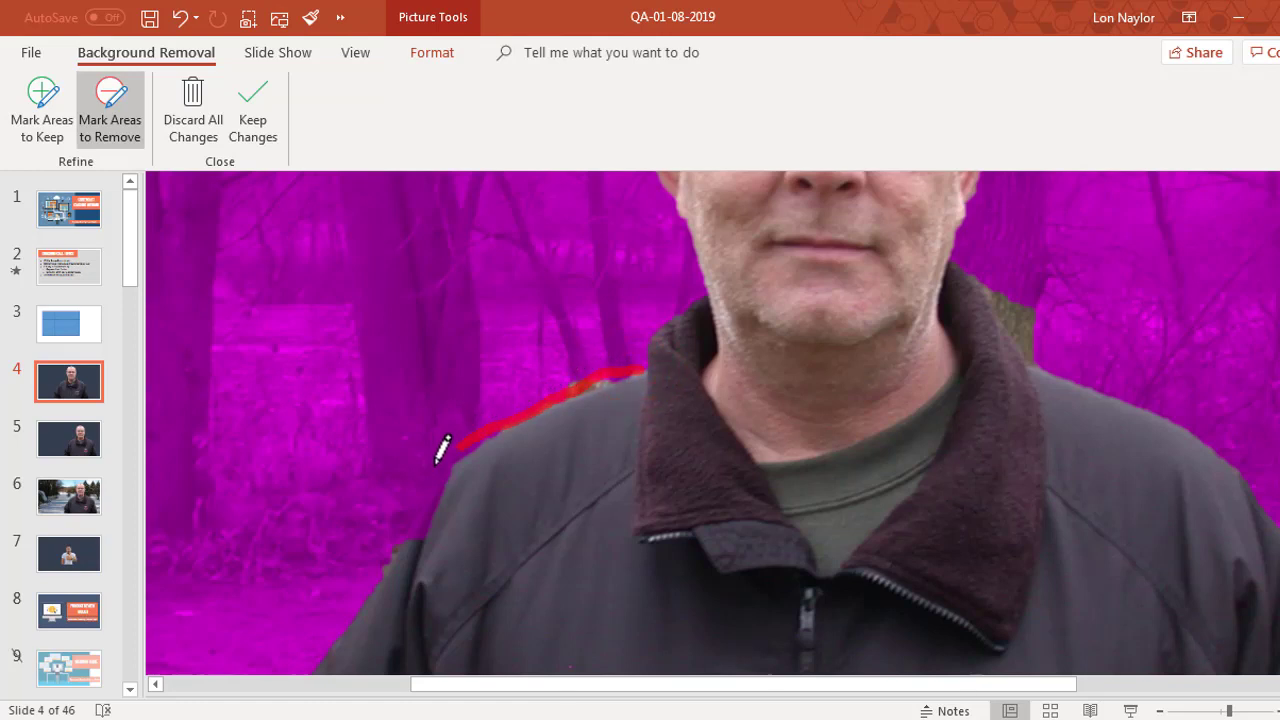
pyautogui.moveTo(403, 498); pyautogui.dragTo(403, 498)
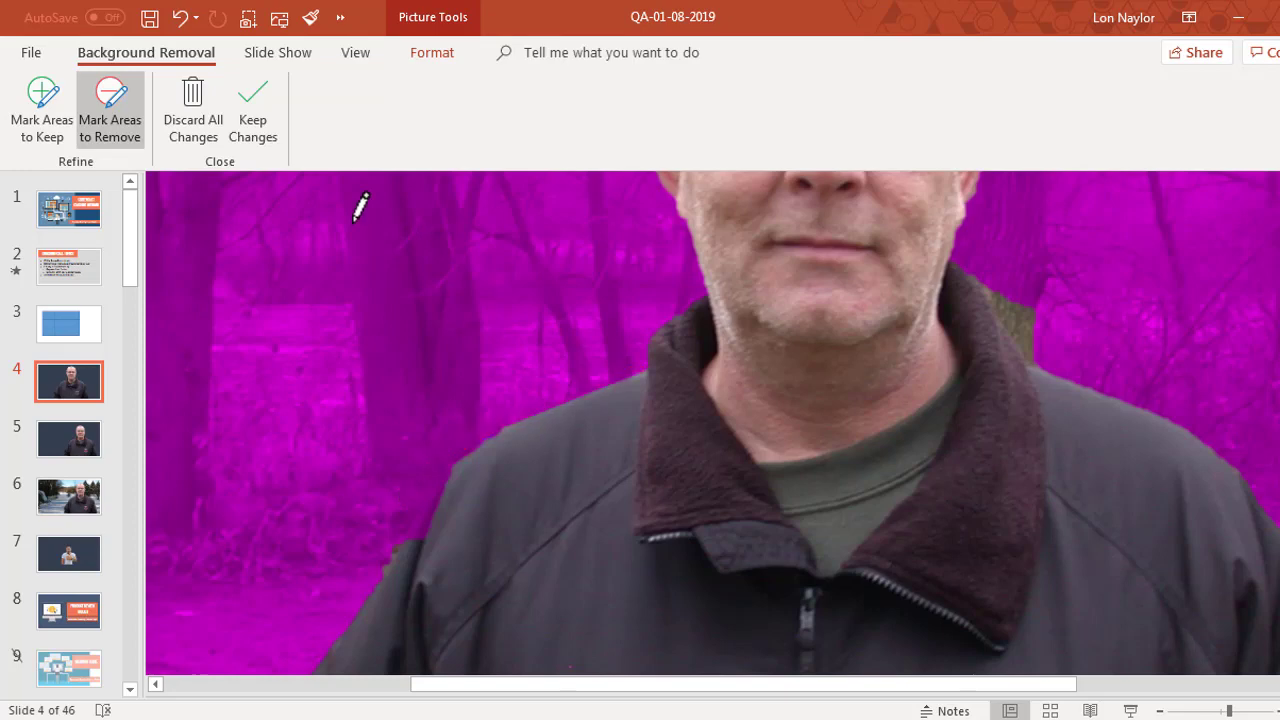
pyautogui.click(192, 110)
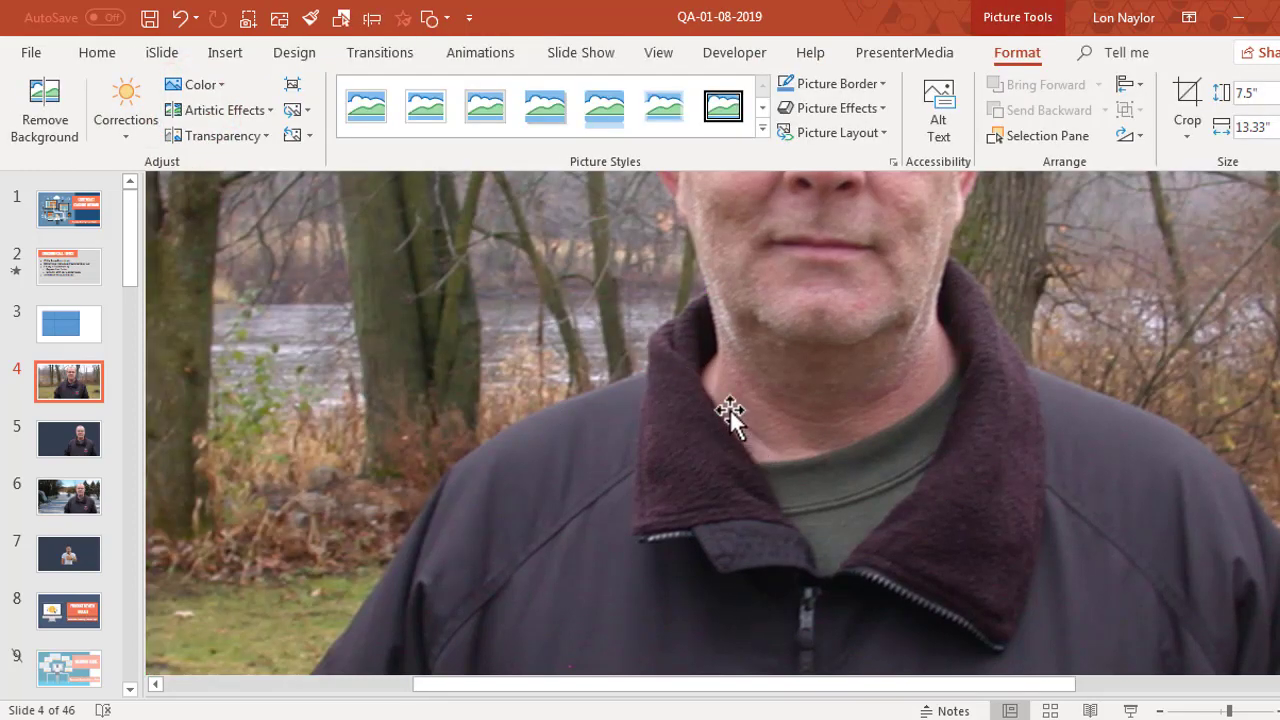
# Step: Nudge the man's cutout on slide 5 slightly to the right
pyautogui.scroll(-1, 738, 420)
pyautogui.scroll(-1, 746, 369)
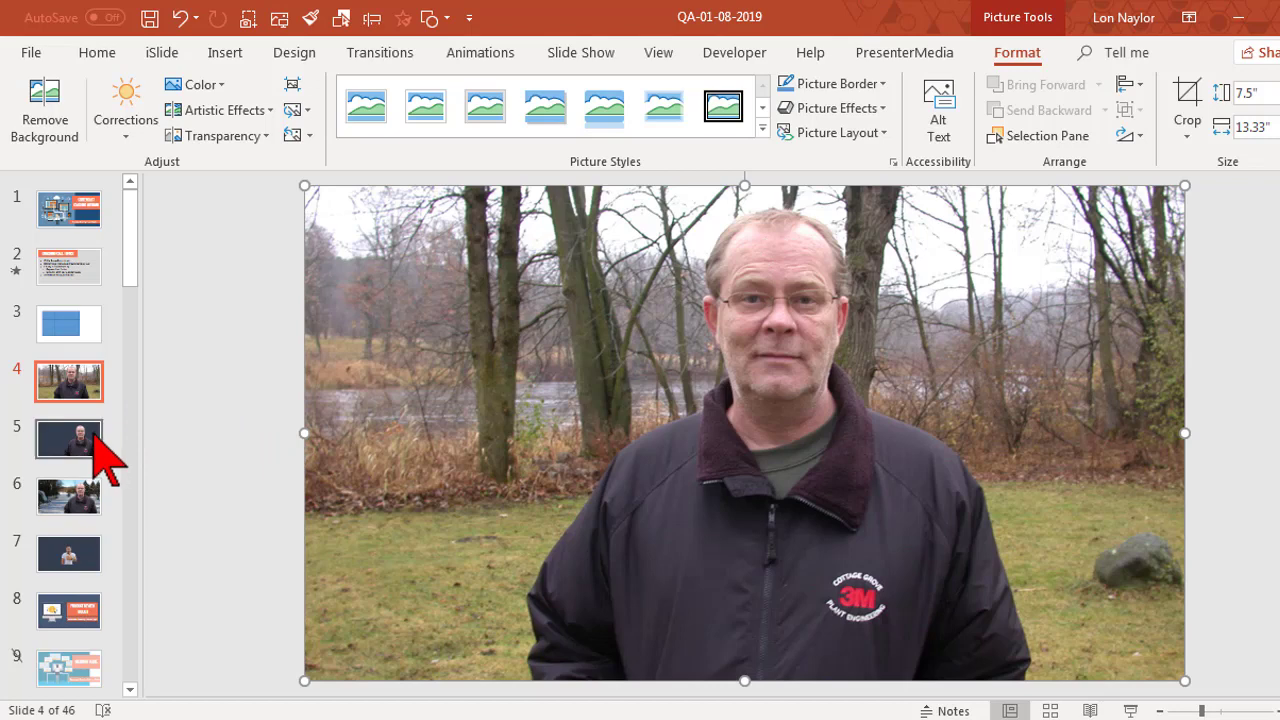
pyautogui.click(95, 436)
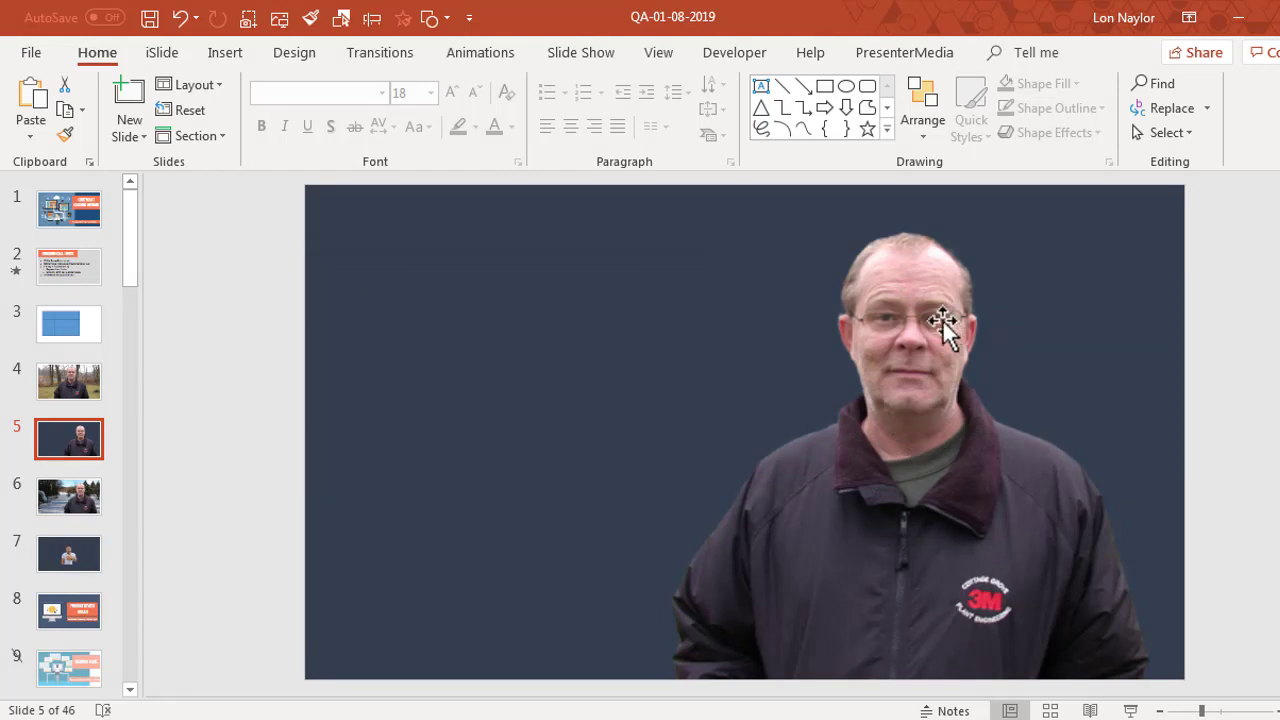
pyautogui.moveTo(925, 452)
pyautogui.mouseDown()
pyautogui.moveTo(809, 431)
pyautogui.moveTo(940, 455)
pyautogui.mouseUp()
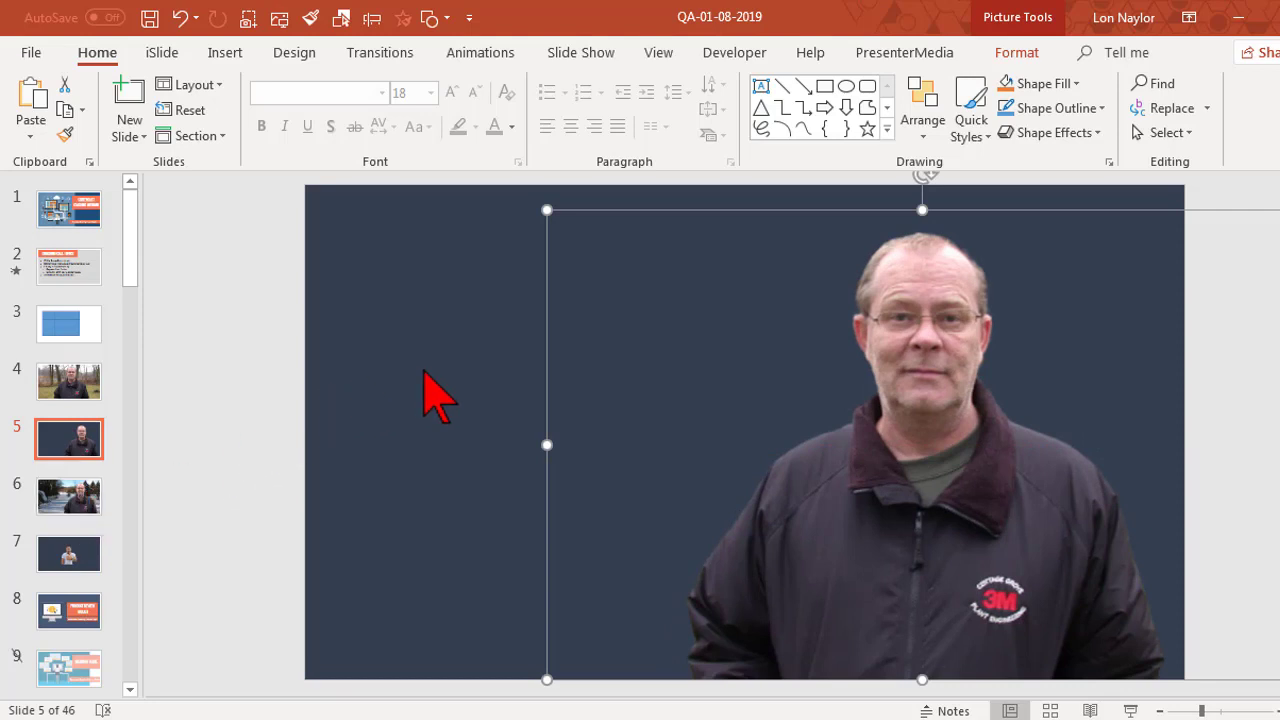
# Step: Shrink the man's video on the snowy slide 6 toward the lower right, then go to slide 7
pyautogui.click(77, 490)
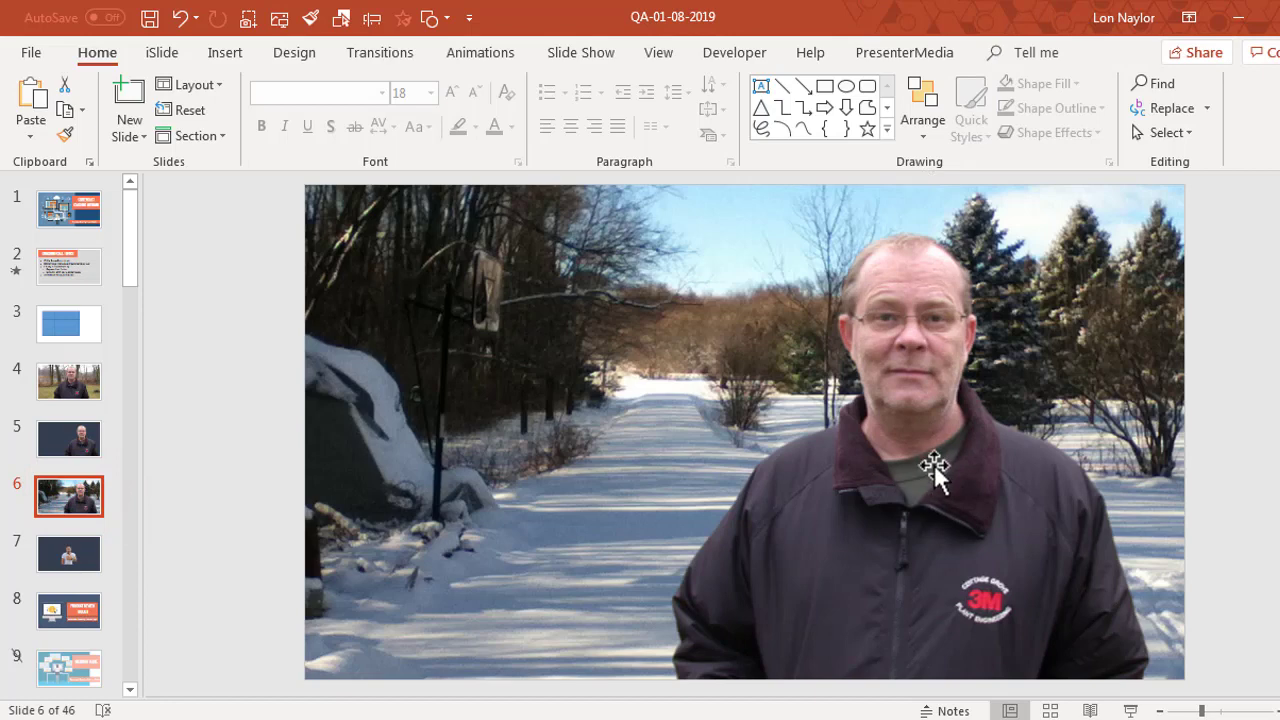
pyautogui.click(935, 493)
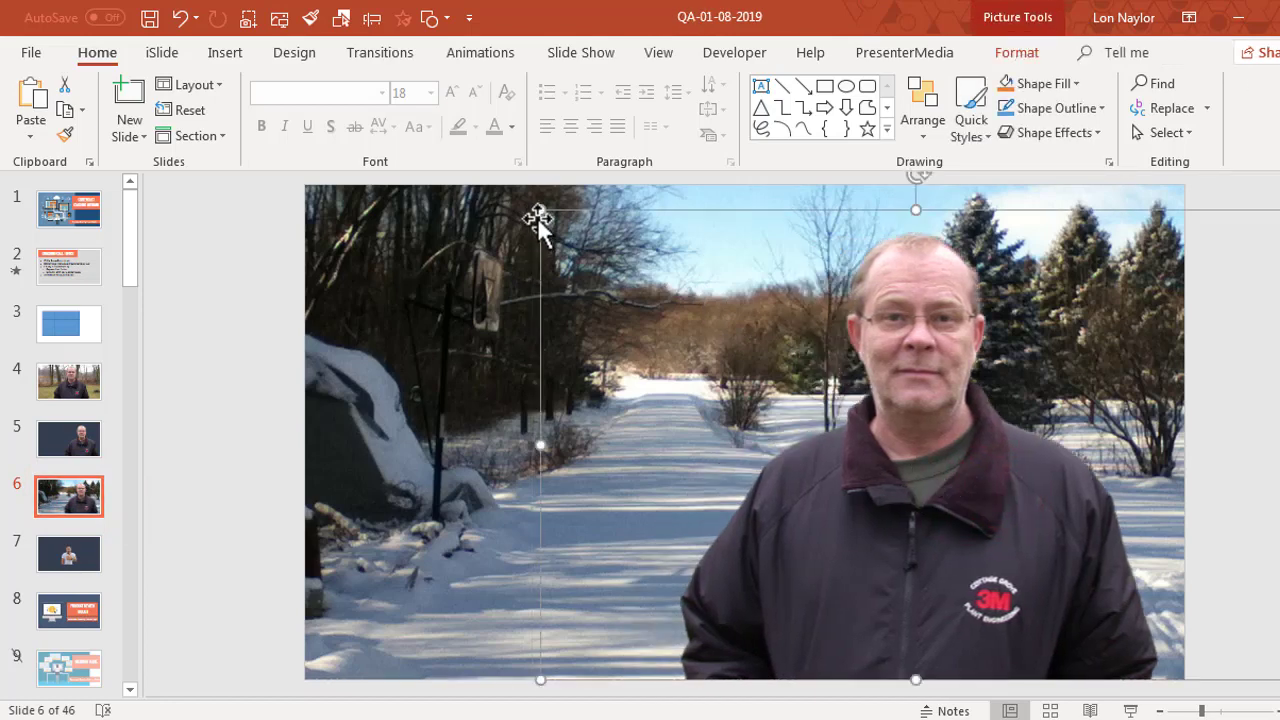
pyautogui.moveTo(540, 210); pyautogui.dragTo(641, 272)
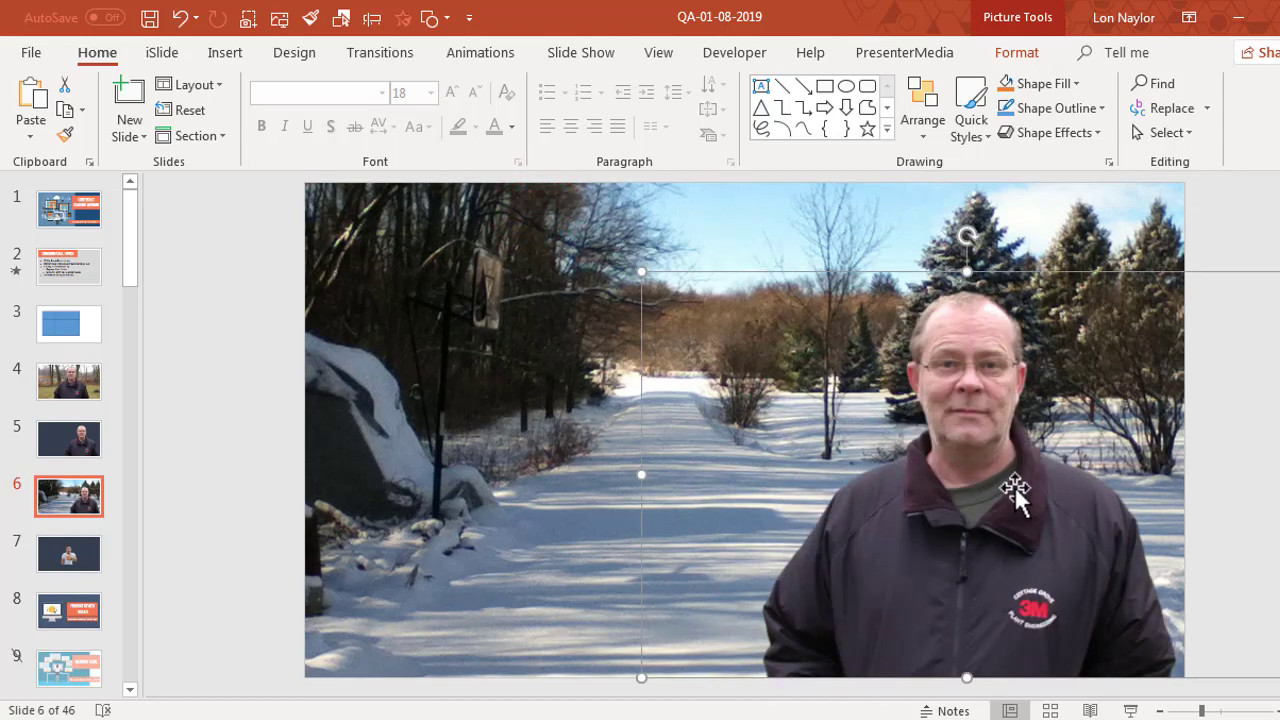
pyautogui.click(71, 548)
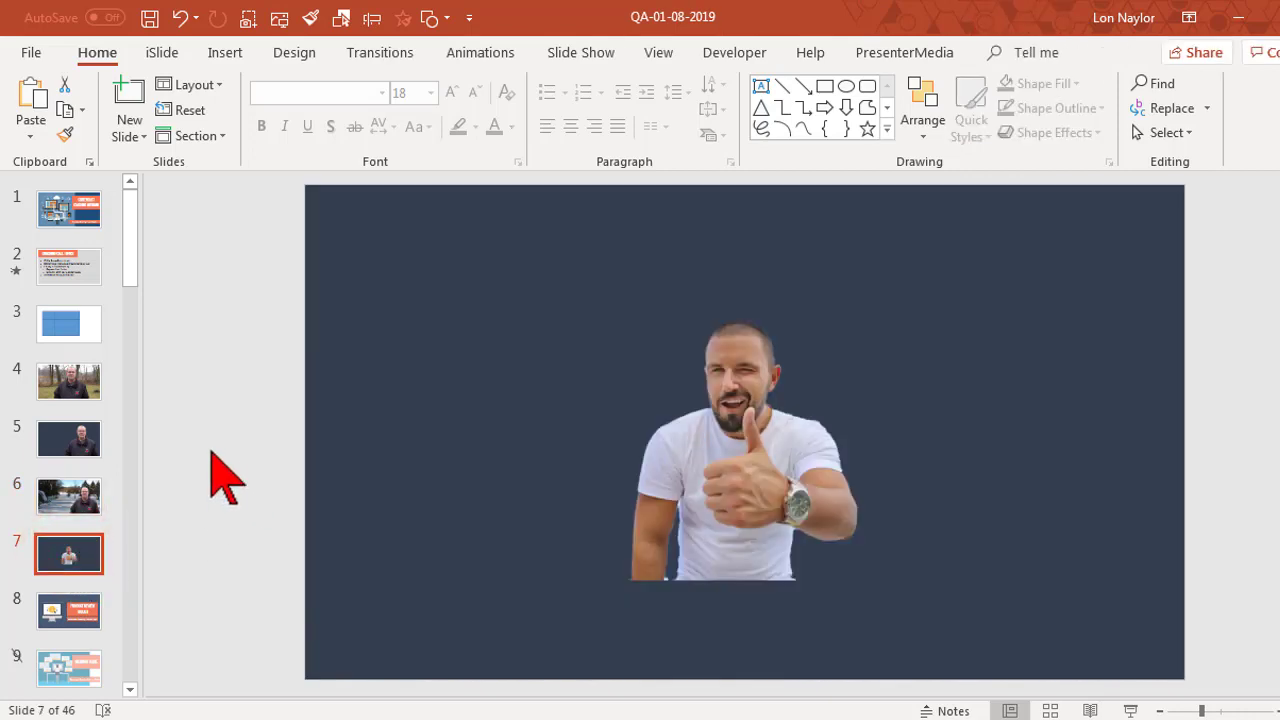
# Step: Select the thumbs-up man's picture on slide 7 and revisit his remove.bg cutout result
pyautogui.click(722, 463)
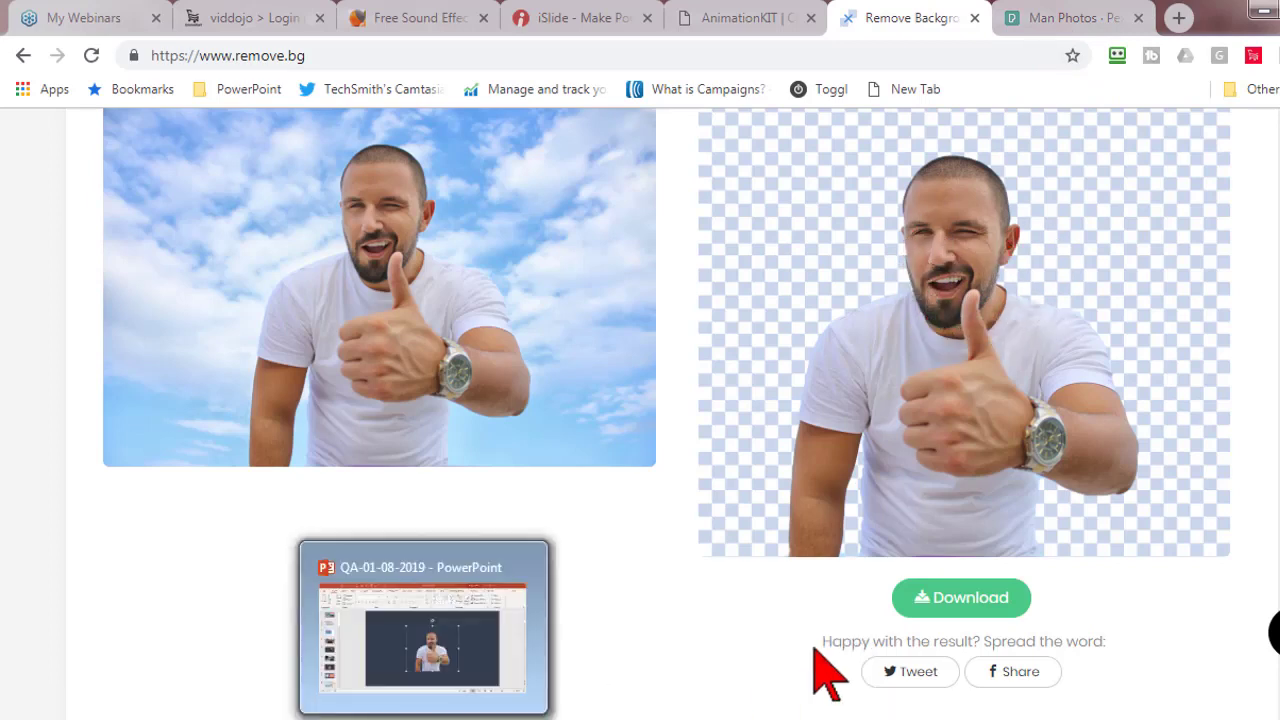
pyautogui.click(967, 597)
# Step: In Explorer's Removed Backgrounds folder, confirm the removebg cutouts are only 500 px wide, then minimize it
pyautogui.click(425, 615)
pyautogui.moveTo(243, 668)
pyautogui.click(352, 660)
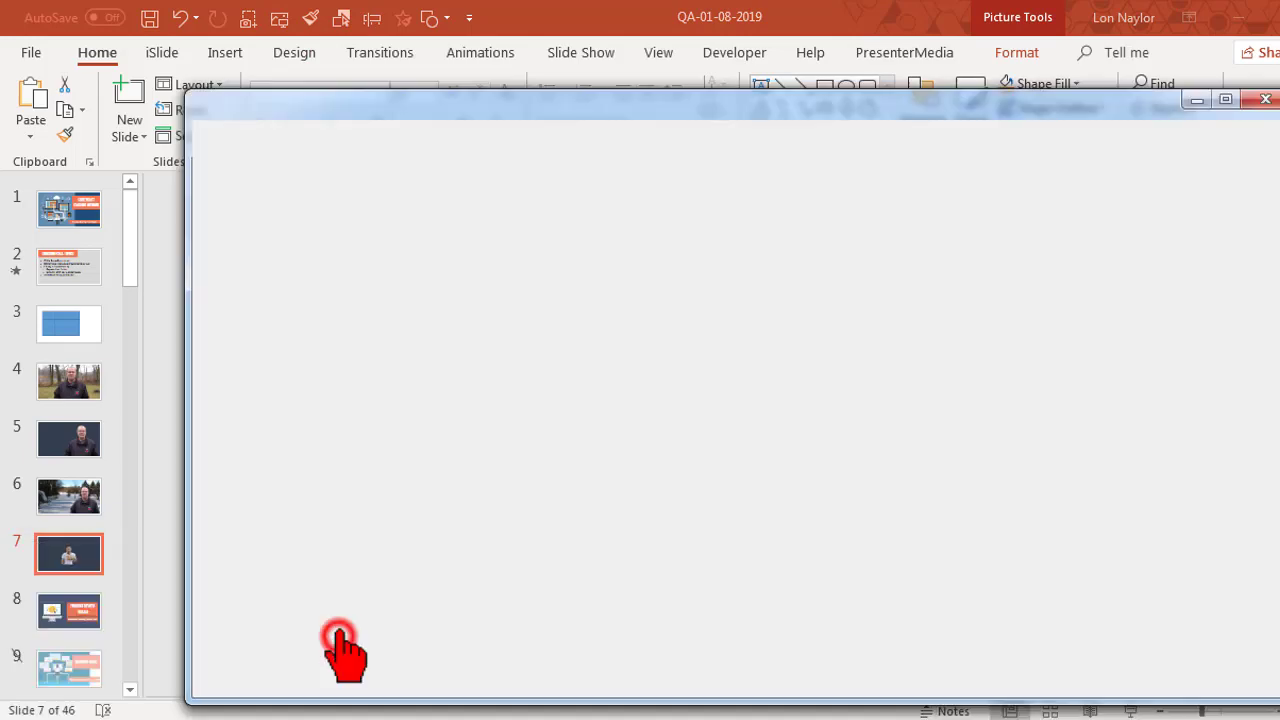
pyautogui.click(755, 292)
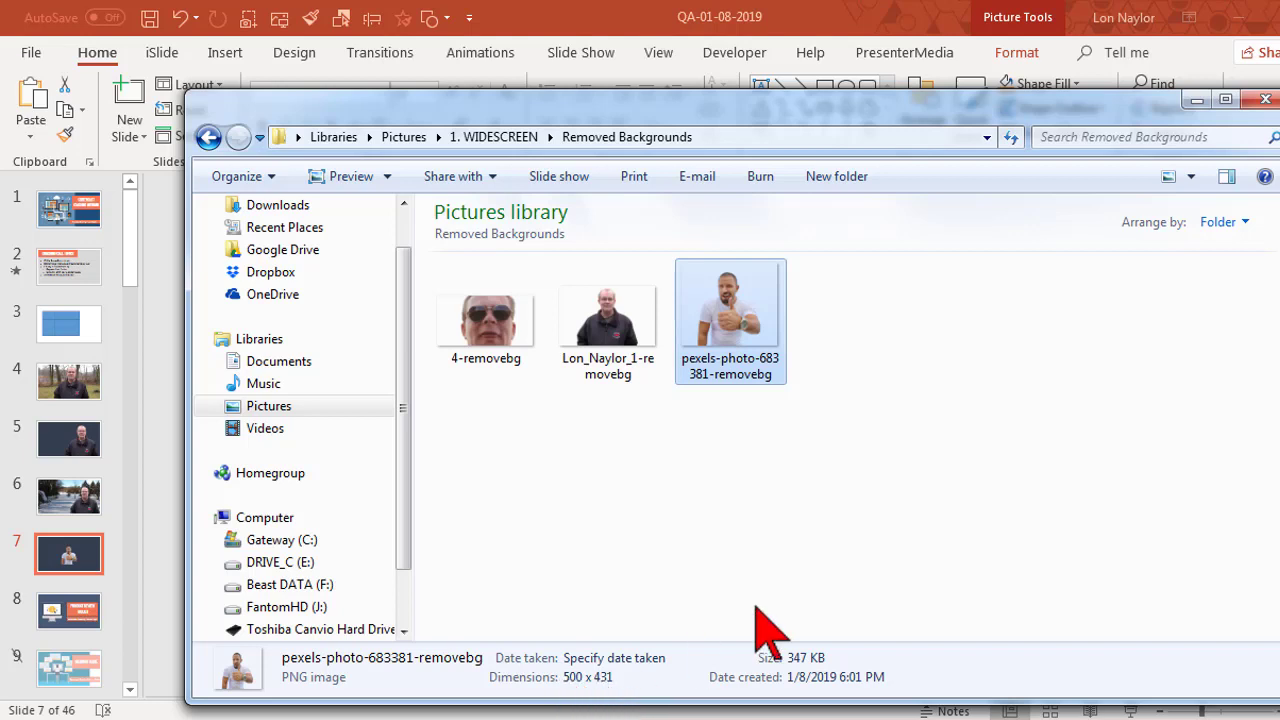
pyautogui.click(607, 333)
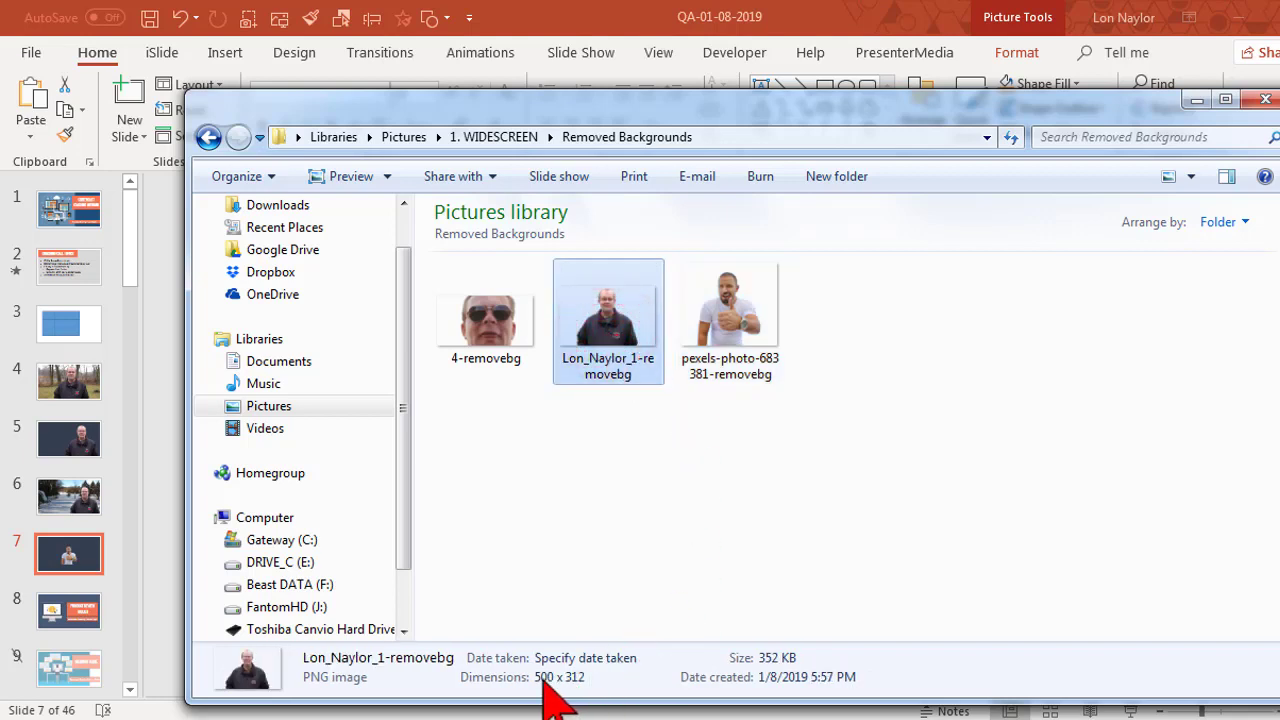
pyautogui.click(470, 318)
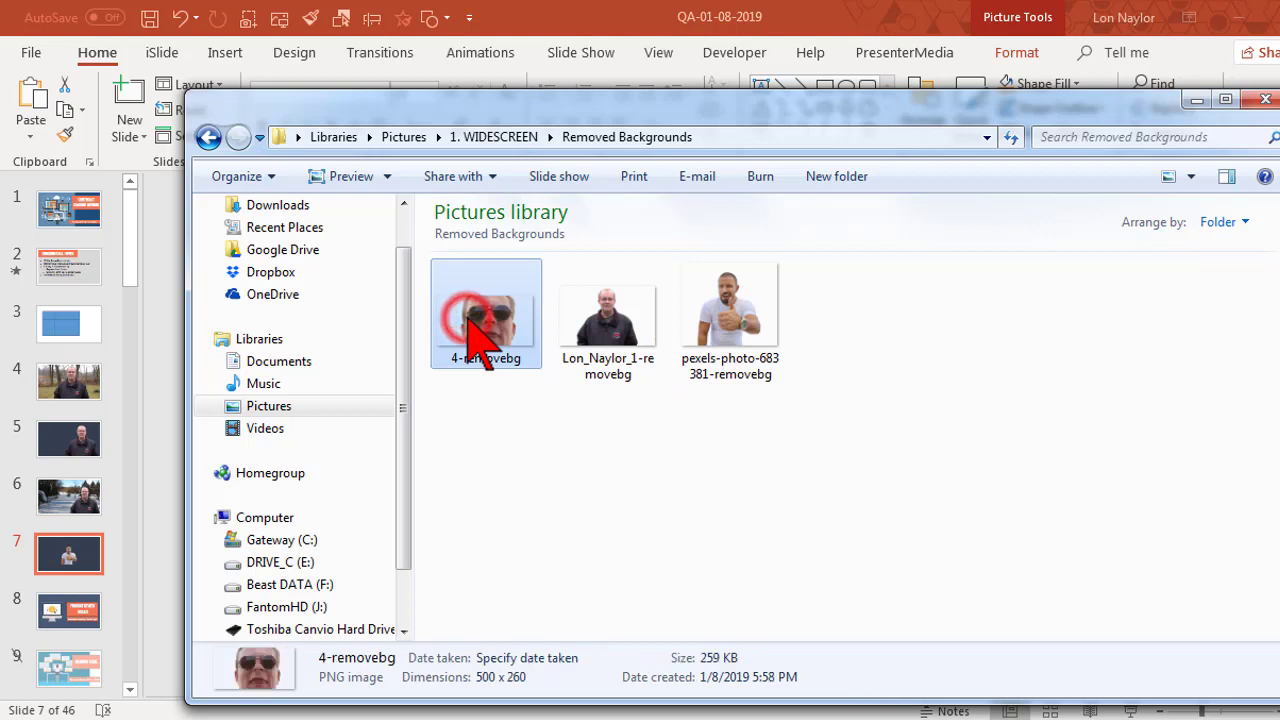
pyautogui.click(1196, 100)
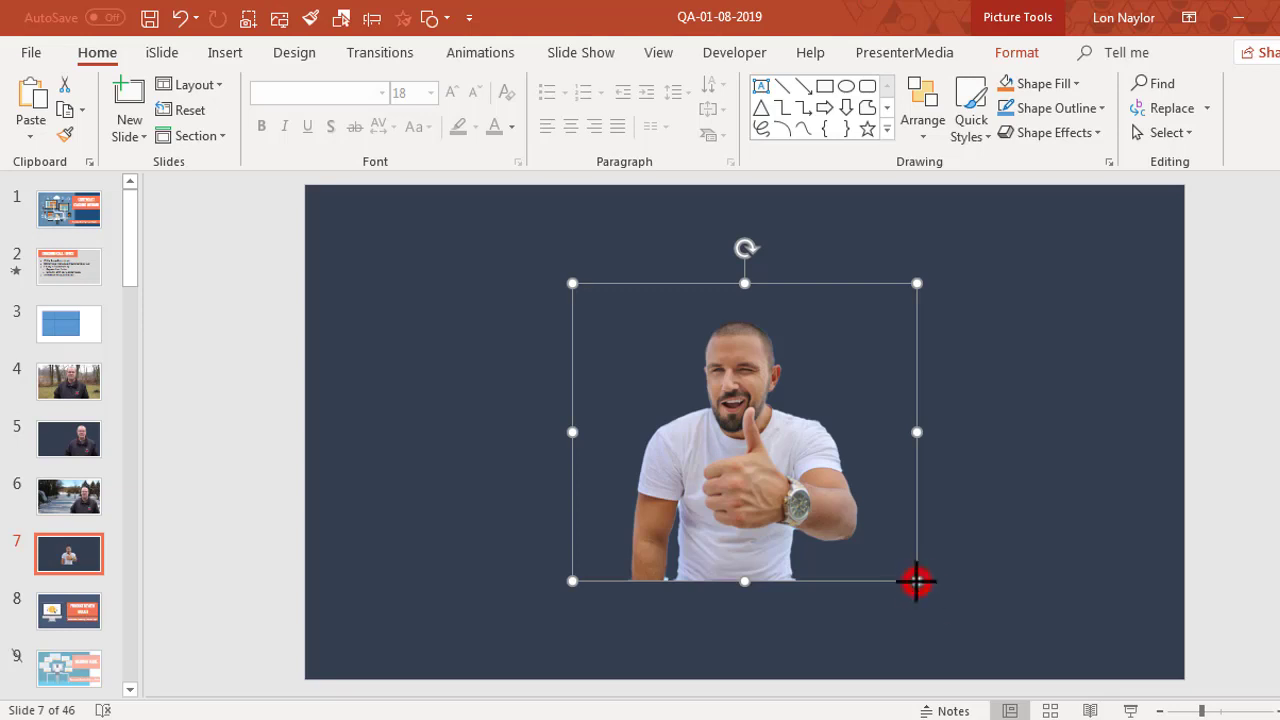
# Step: Resize the thumbs-up man cutout from both corners and shift it right toward slide 7's lower right
pyautogui.moveTo(917, 580); pyautogui.dragTo(1052, 690)
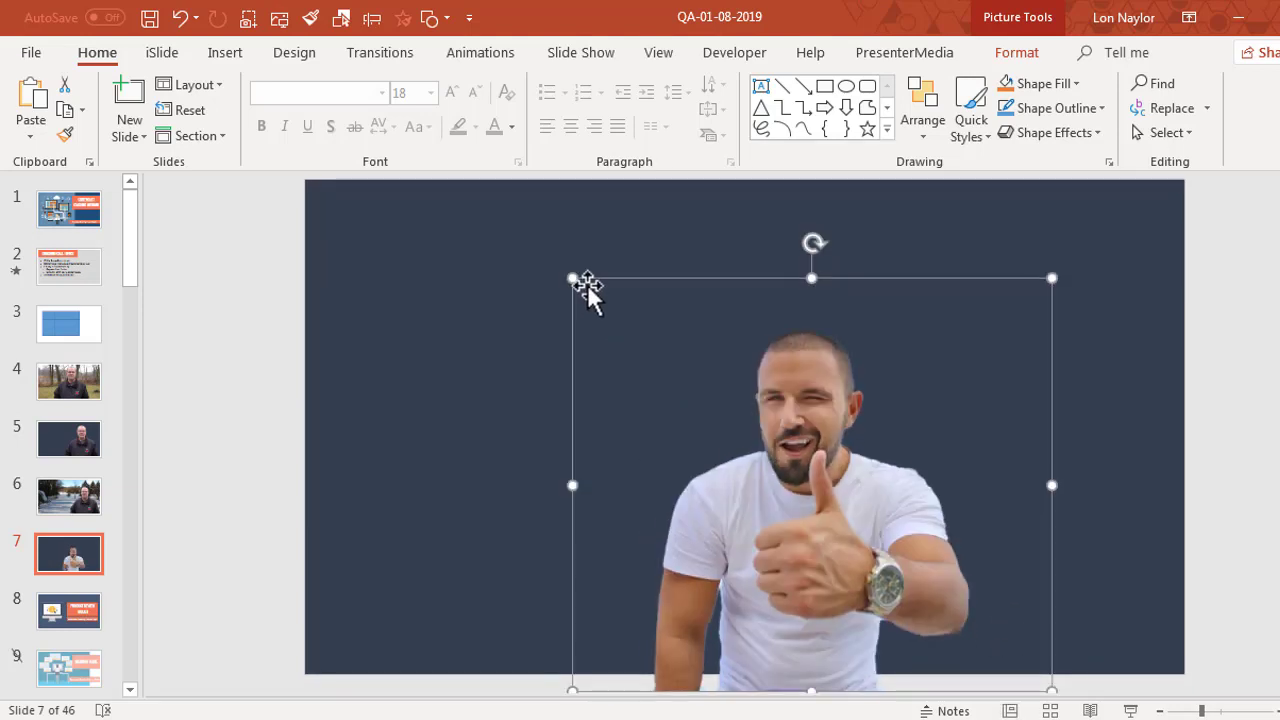
pyautogui.moveTo(547, 246); pyautogui.dragTo(372, 112)
pyautogui.moveTo(717, 413); pyautogui.dragTo(887, 408)
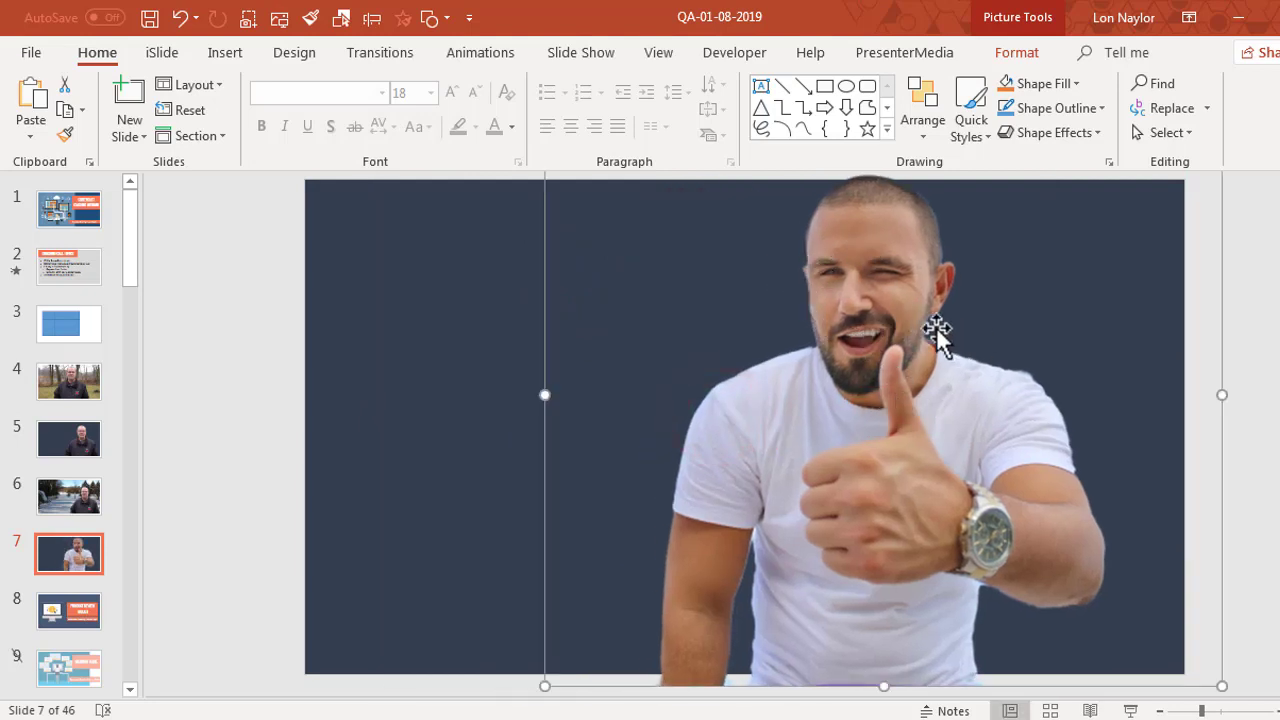
pyautogui.keyDown('ctrl'); pyautogui.scroll(3, 836, 334); pyautogui.keyUp('ctrl')
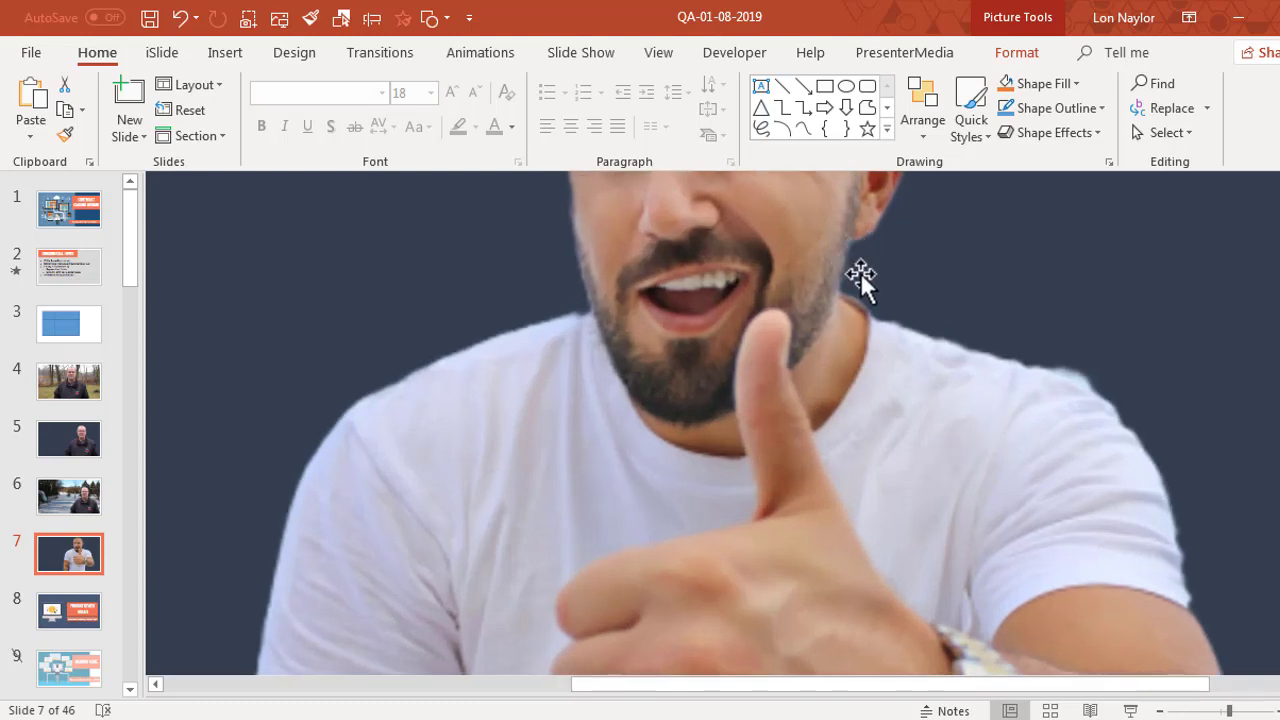
pyautogui.keyDown('ctrl'); pyautogui.scroll(-4, 790, 365); pyautogui.keyUp('ctrl')
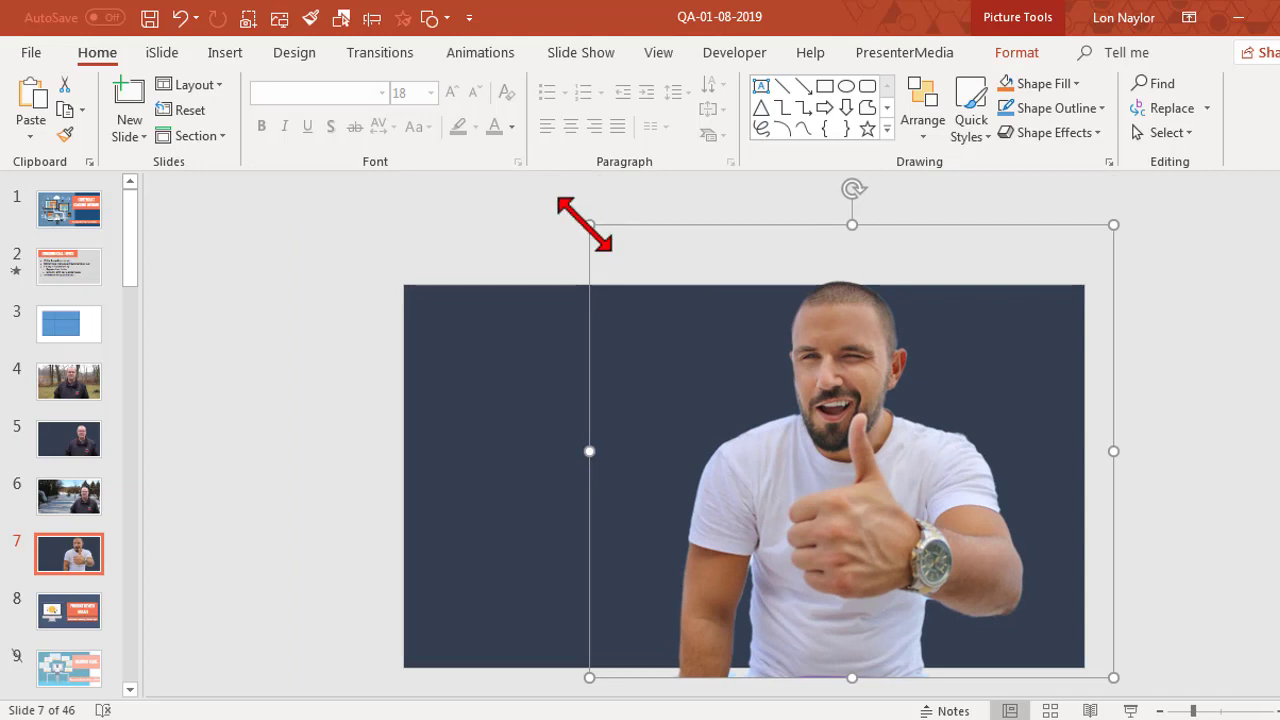
pyautogui.click(587, 223)
pyautogui.click(726, 341)
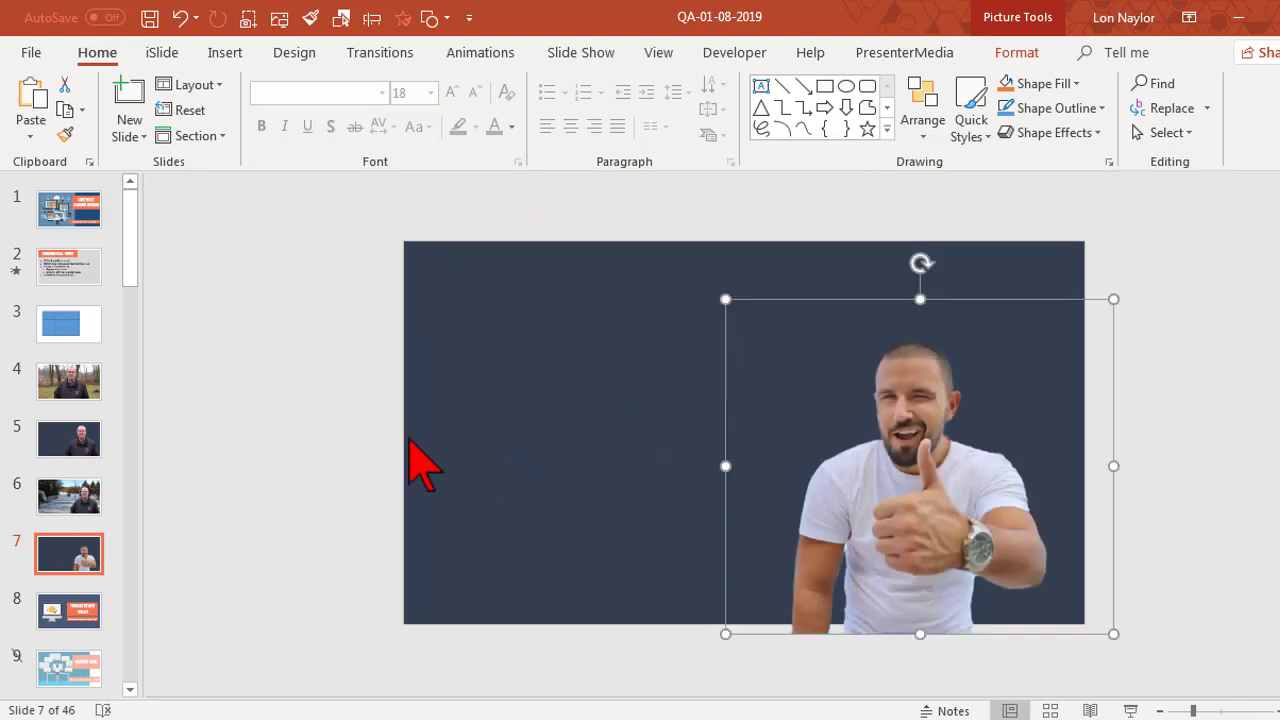
pyautogui.click(341, 438)
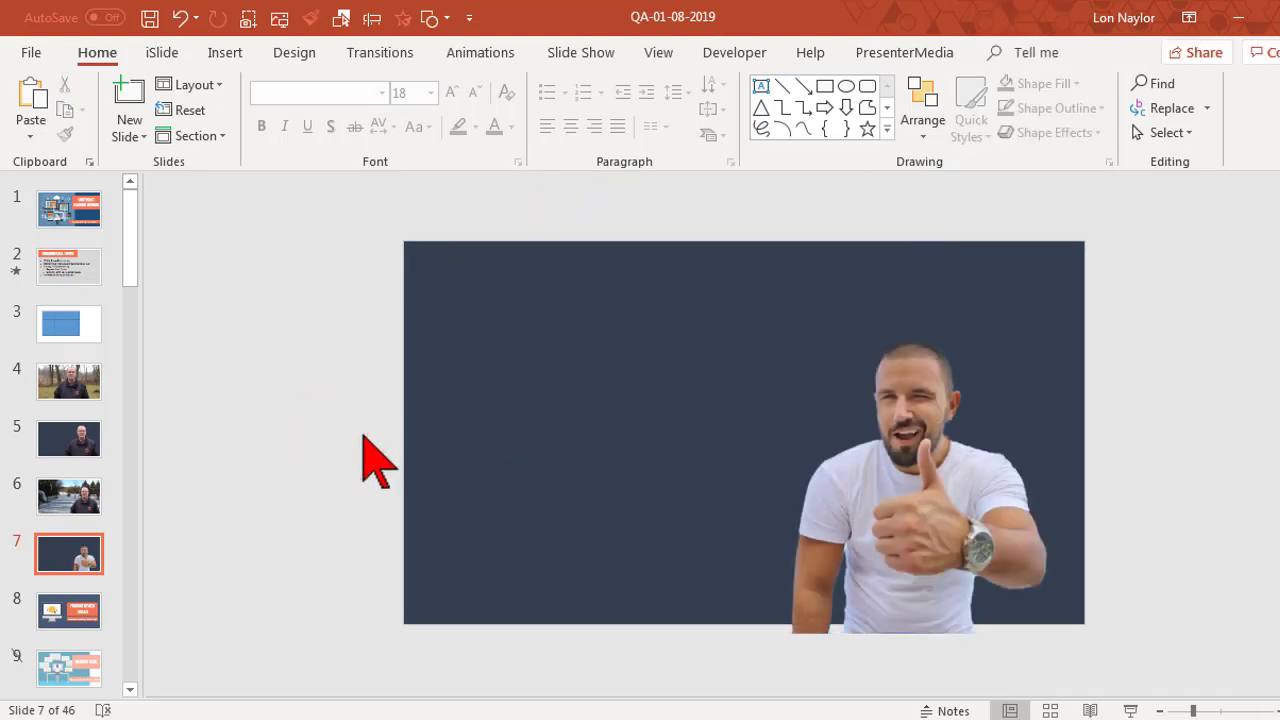